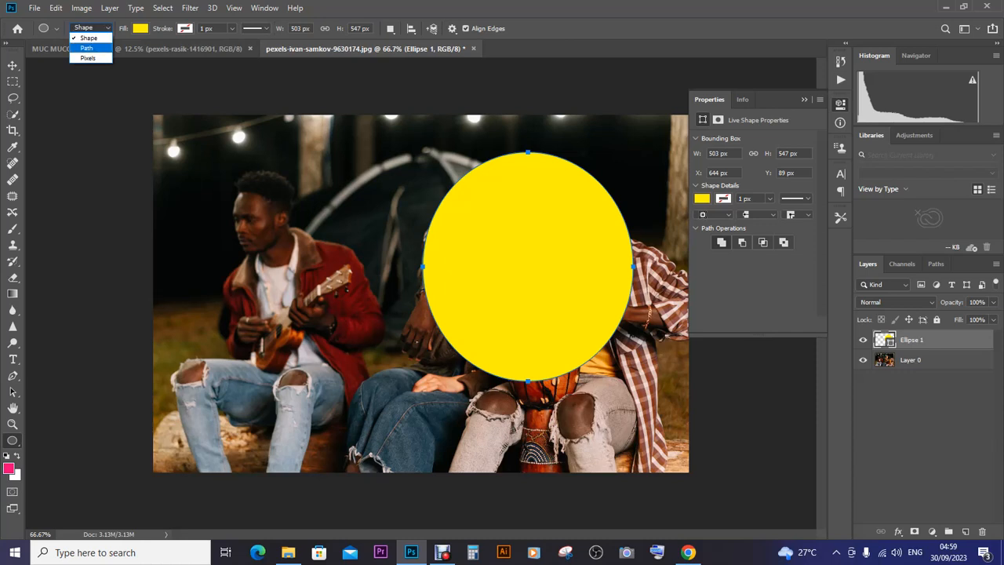
Keep the ellipse in Shape mode and set its fill to no colour.
{"action": "left_click", "coordinate": [89, 38]}
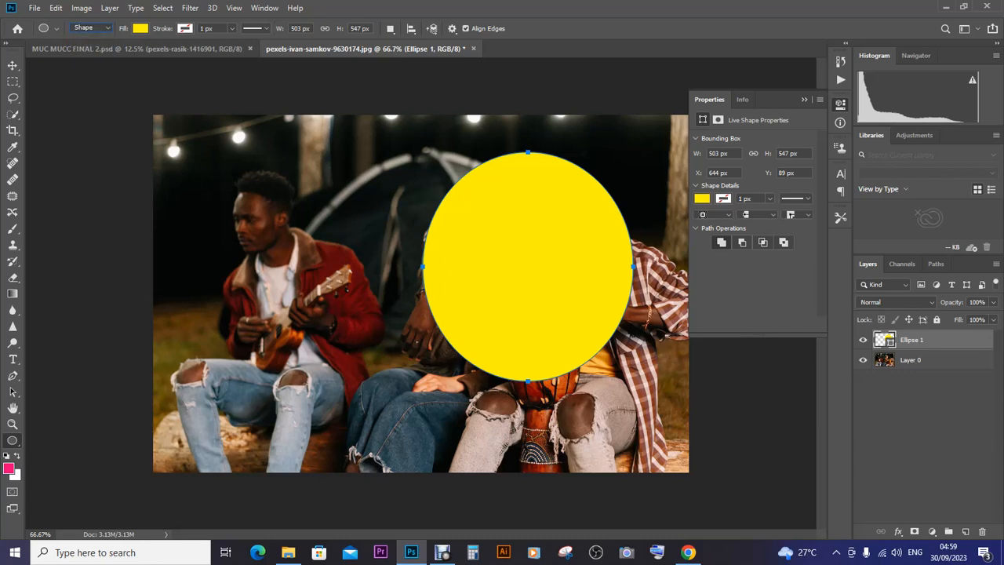
{"action": "left_click", "coordinate": [141, 28]}
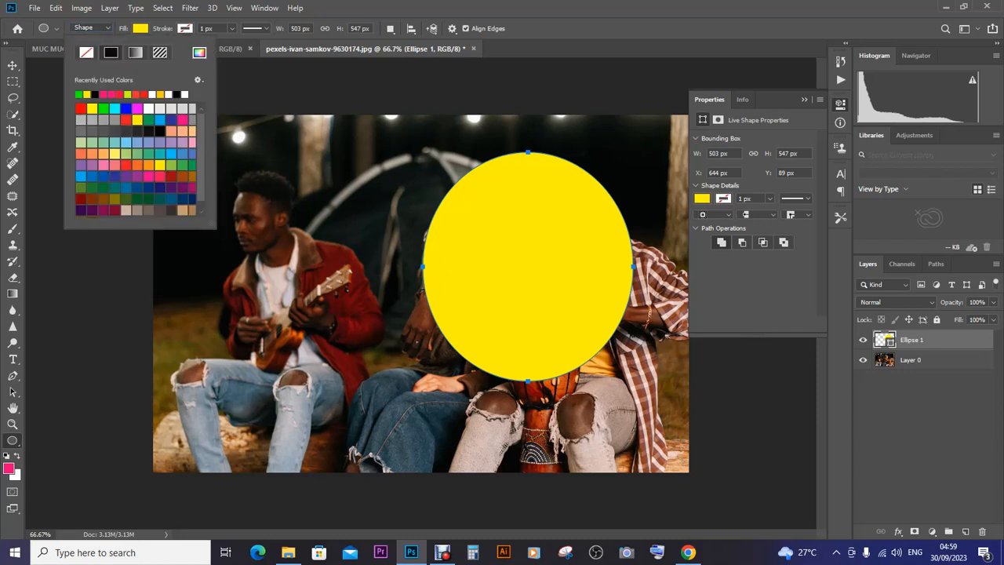
{"action": "left_click", "coordinate": [86, 52]}
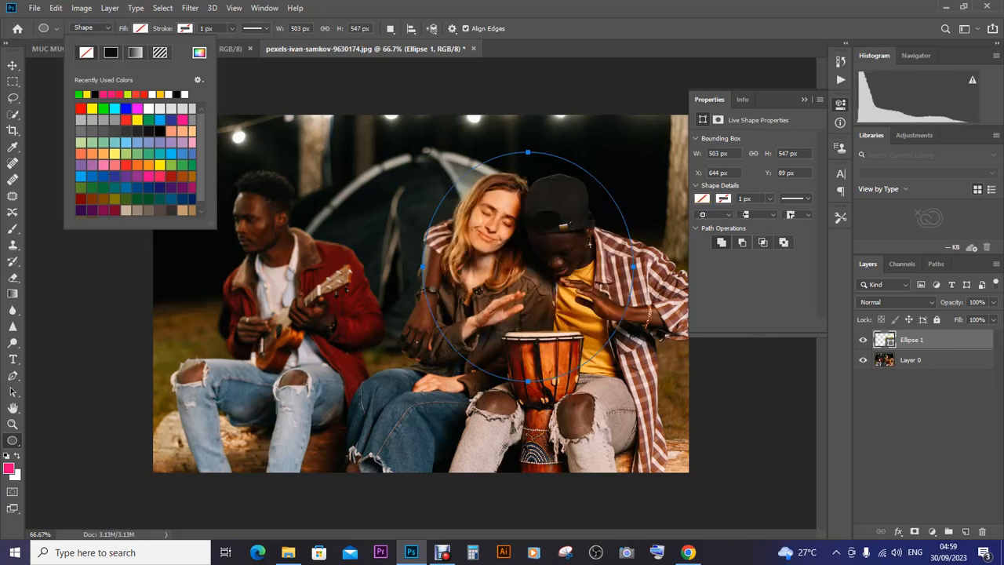
{"action": "key", "text": "v"}
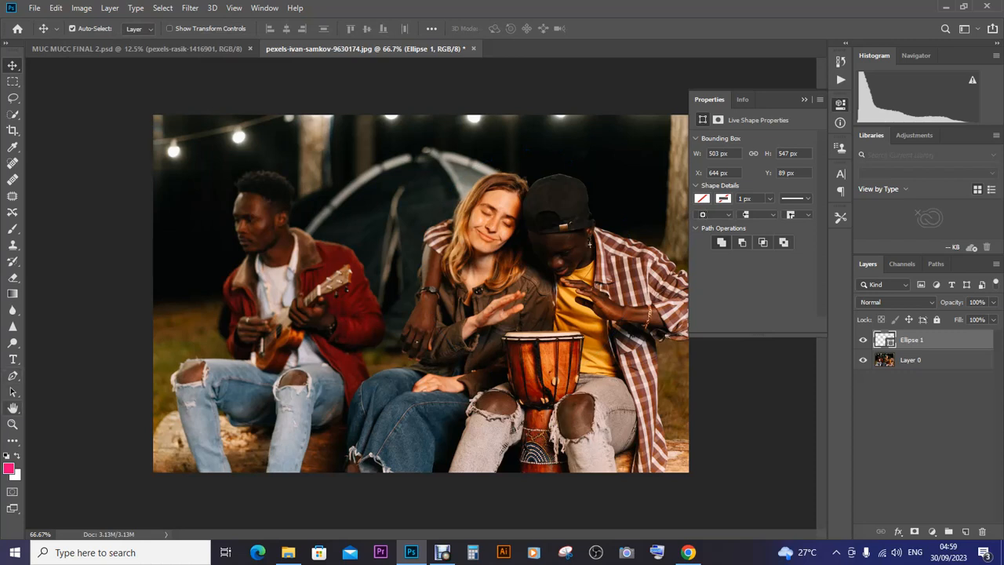
{"action": "left_click", "coordinate": [13, 439]}
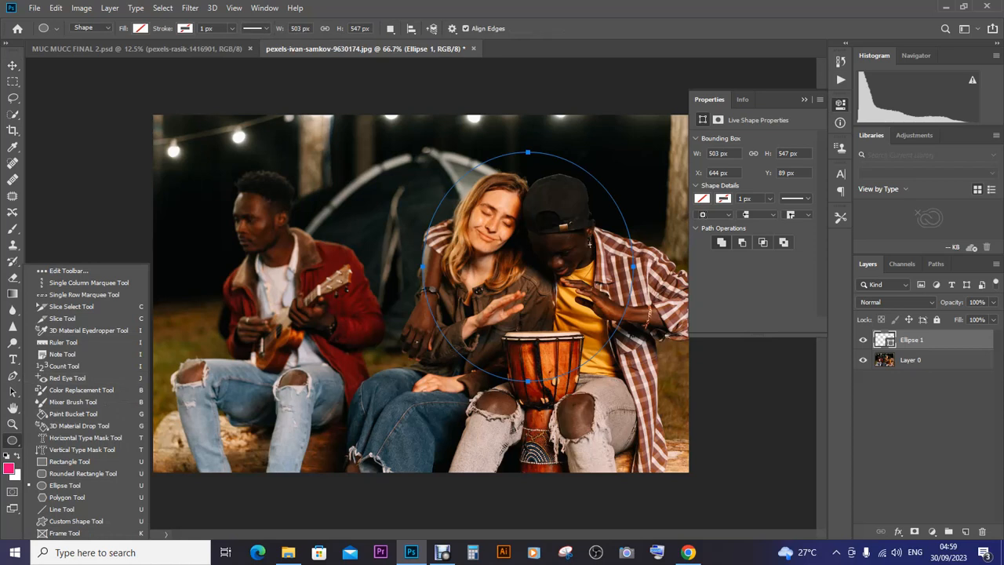
{"action": "key", "text": "Escape"}
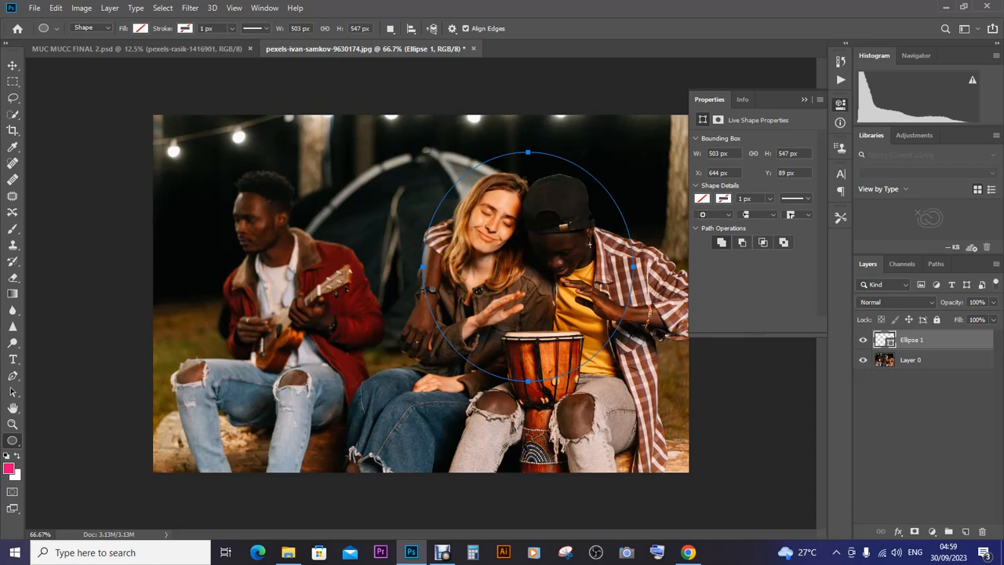
Make an anti-aliased new selection from the ellipse path with a 0-pixel feather radius, and invert it.
{"action": "right_click", "coordinate": [619, 259]}
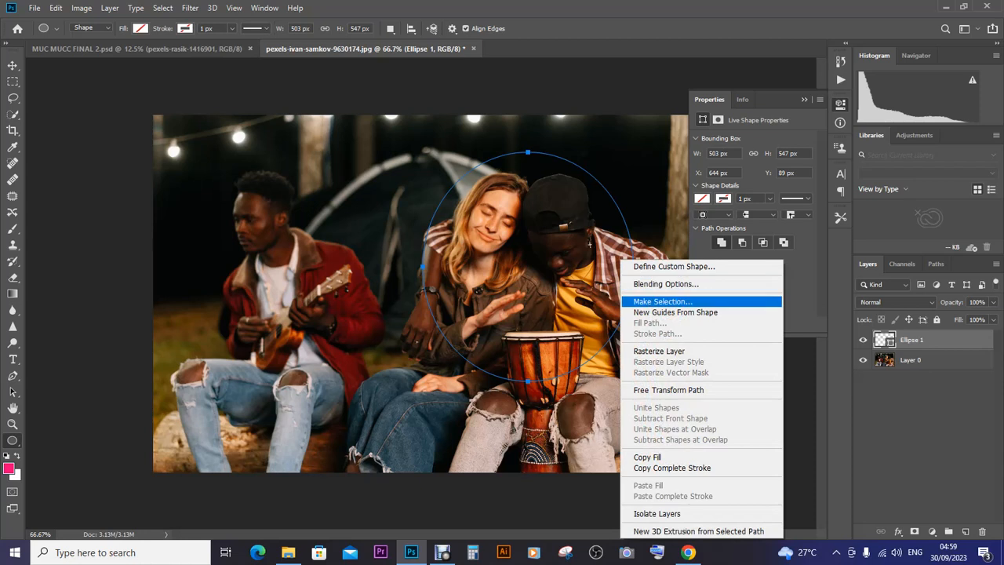
{"action": "left_click", "coordinate": [662, 301]}
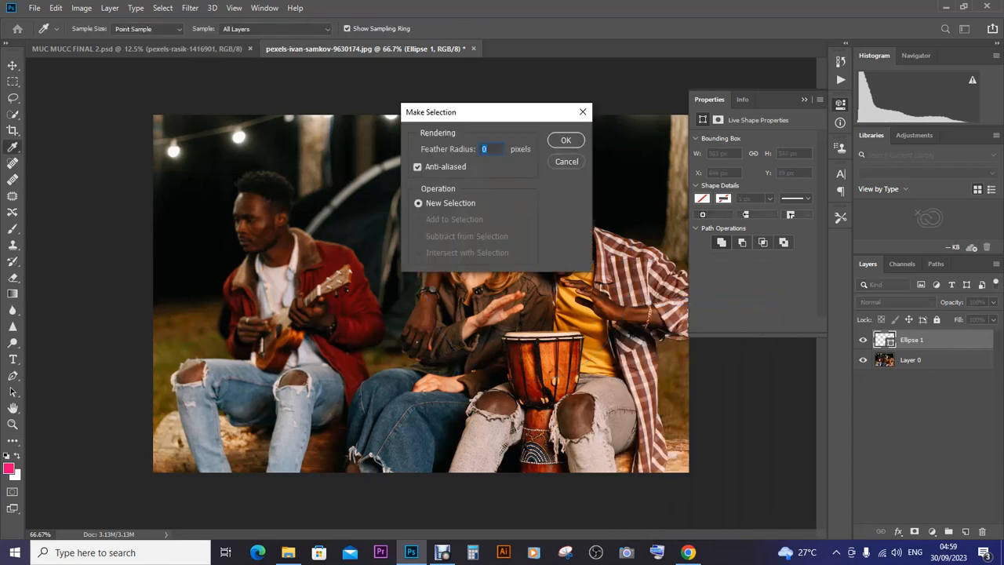
{"action": "left_click", "coordinate": [565, 139]}
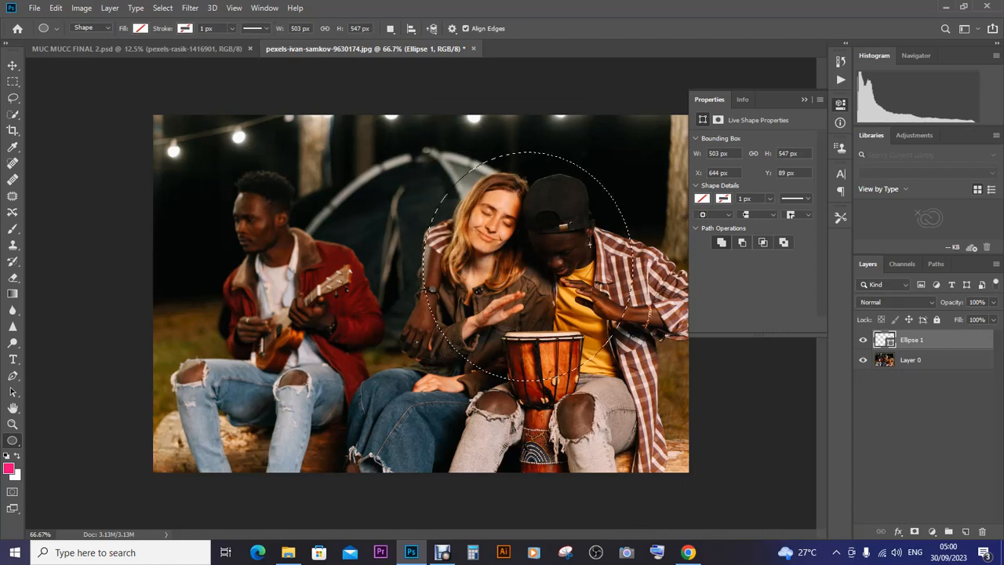
{"action": "key", "text": "ctrl+shift+i"}
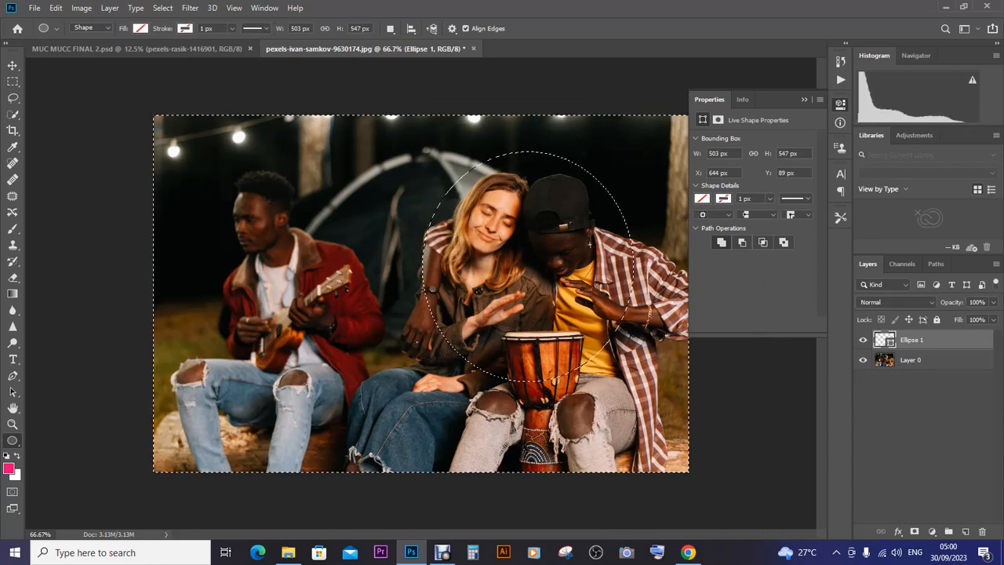
Clear the photo on Layer 0 outside the ellipse, and deselect.
{"action": "key", "text": "alt+e"}
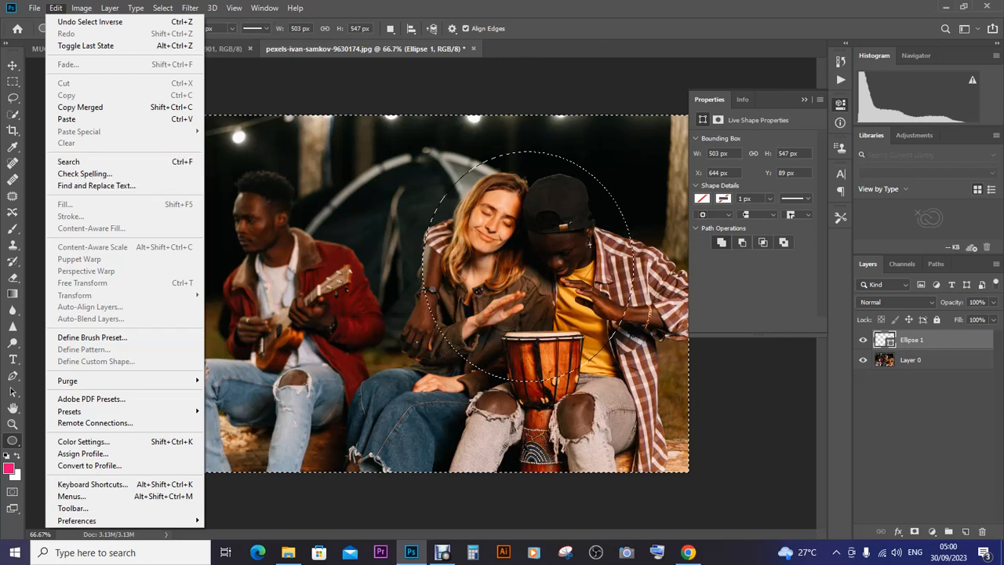
{"action": "left_click", "coordinate": [911, 360]}
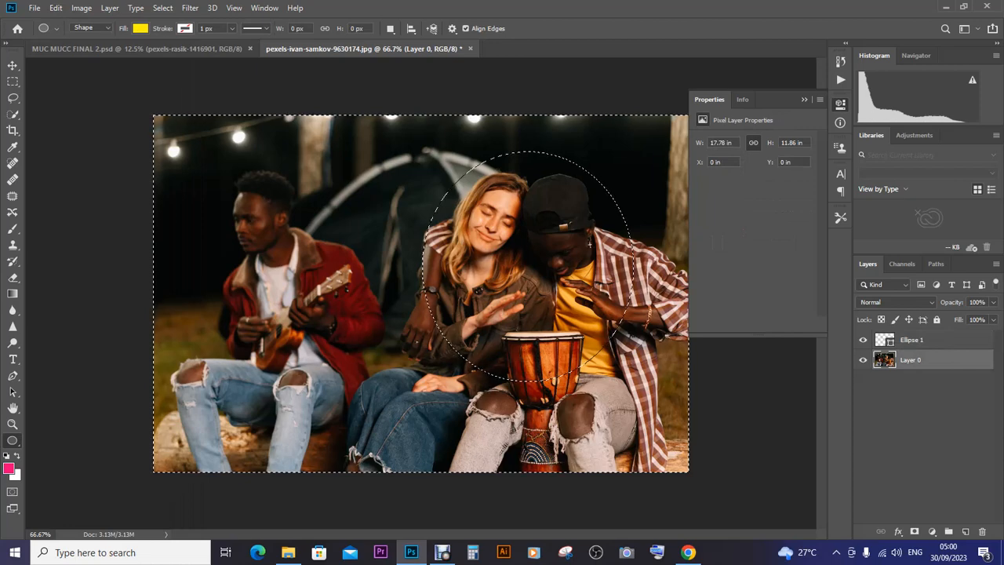
{"action": "left_click", "coordinate": [55, 8]}
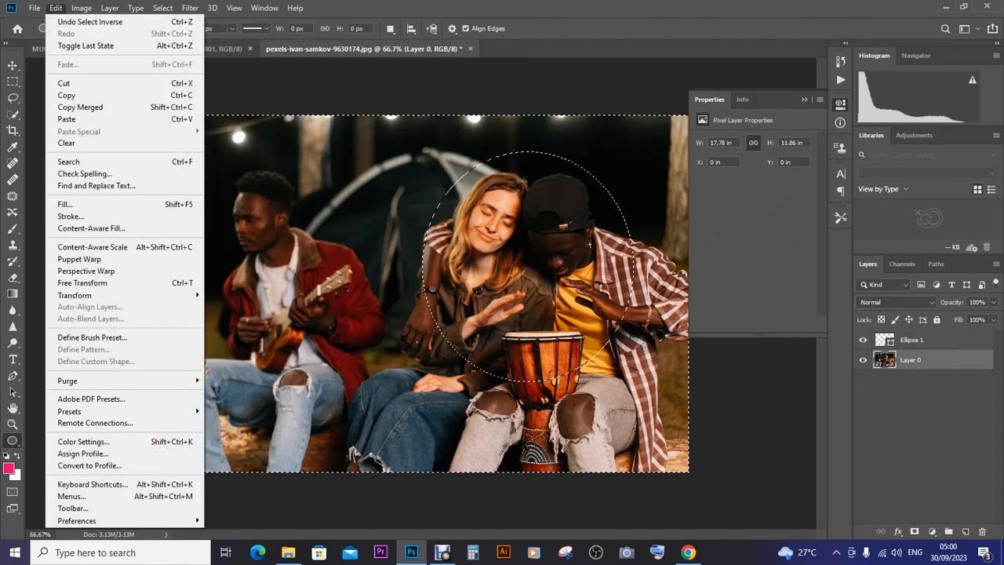
{"action": "left_click", "coordinate": [66, 142]}
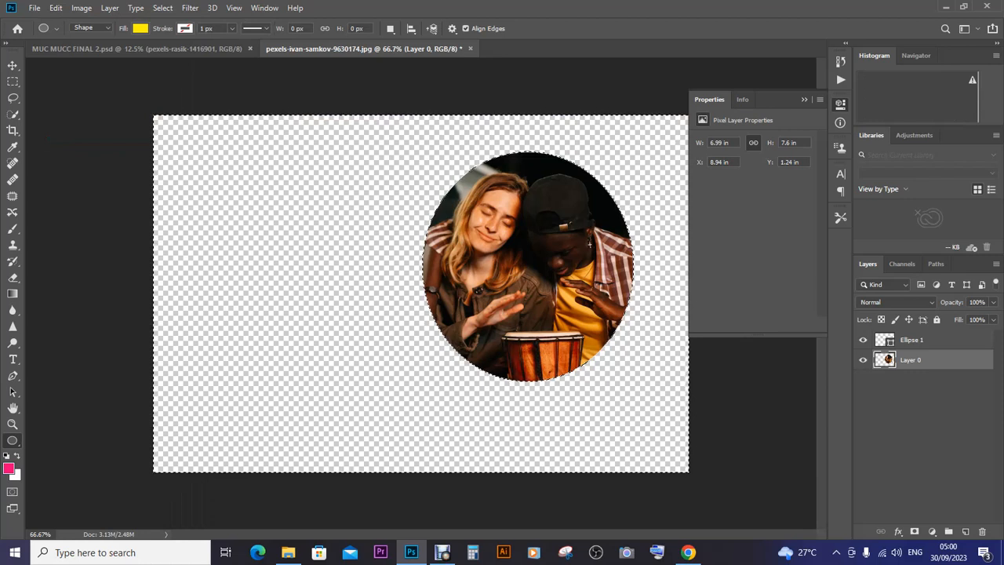
{"action": "key", "text": "ctrl+d"}
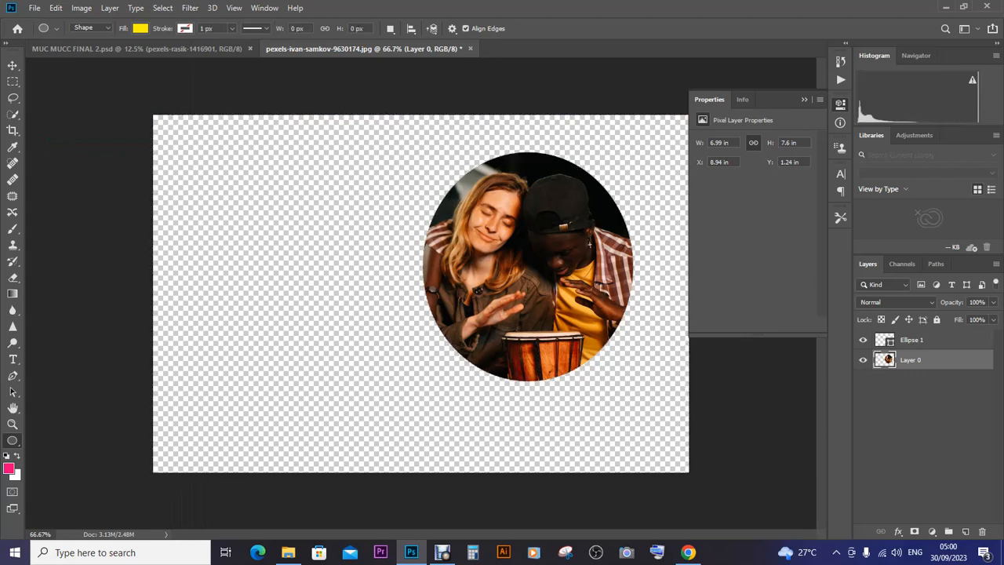
Undo the circular crop and the fill removal, back to the yellow-filled ellipse over the full photo.
{"action": "key", "text": "v"}
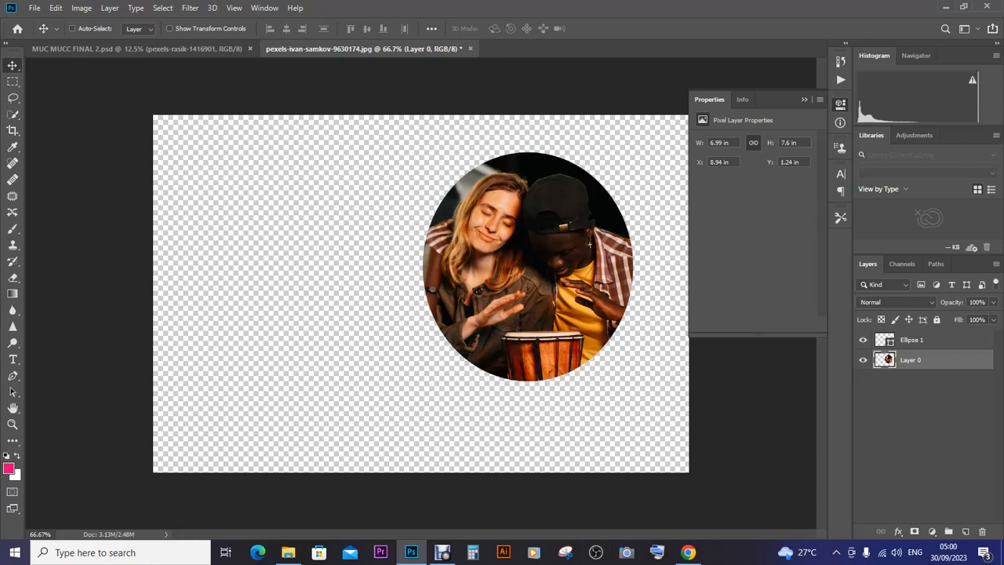
{"action": "key", "text": "ctrl+z"}
{"action": "key", "text": "ctrl+z"}
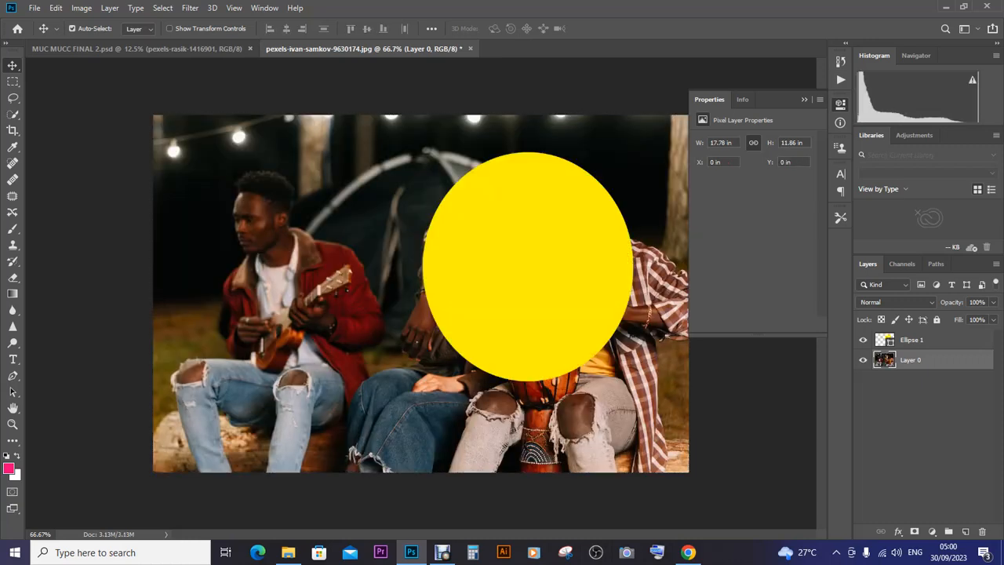
Duplicate the Ellipse 1 layer and hide the copy.
{"action": "left_click", "coordinate": [911, 339]}
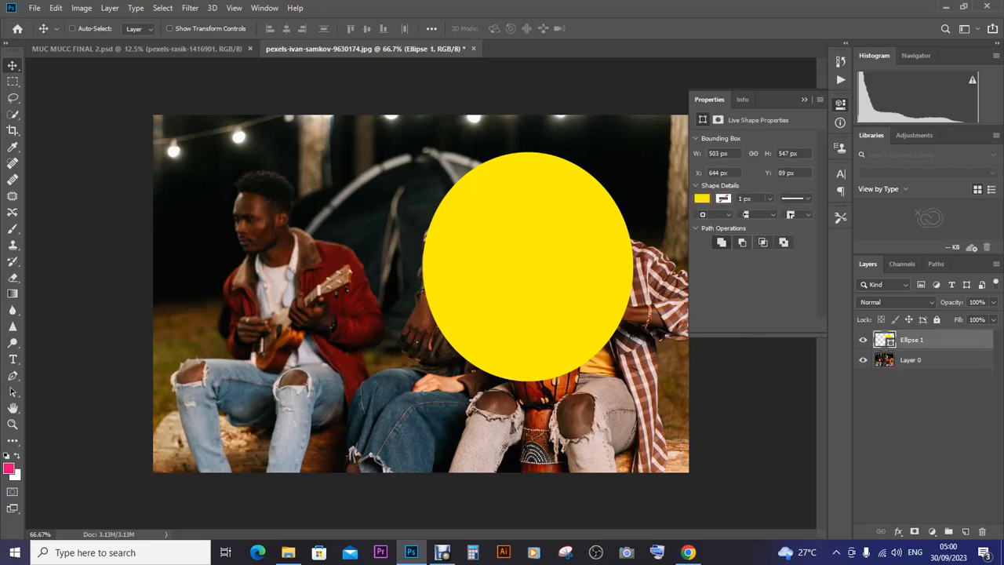
{"action": "left_click_drag", "start_coordinate": [965, 346], "coordinate": [965, 531]}
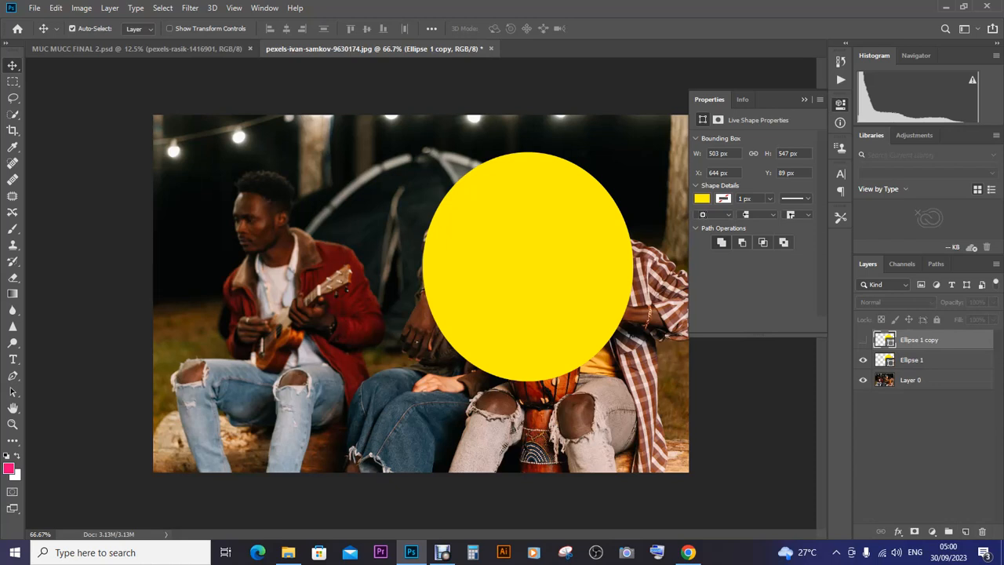
Set the fill of the original Ellipse 1 shape to no colour.
{"action": "left_click", "coordinate": [916, 360]}
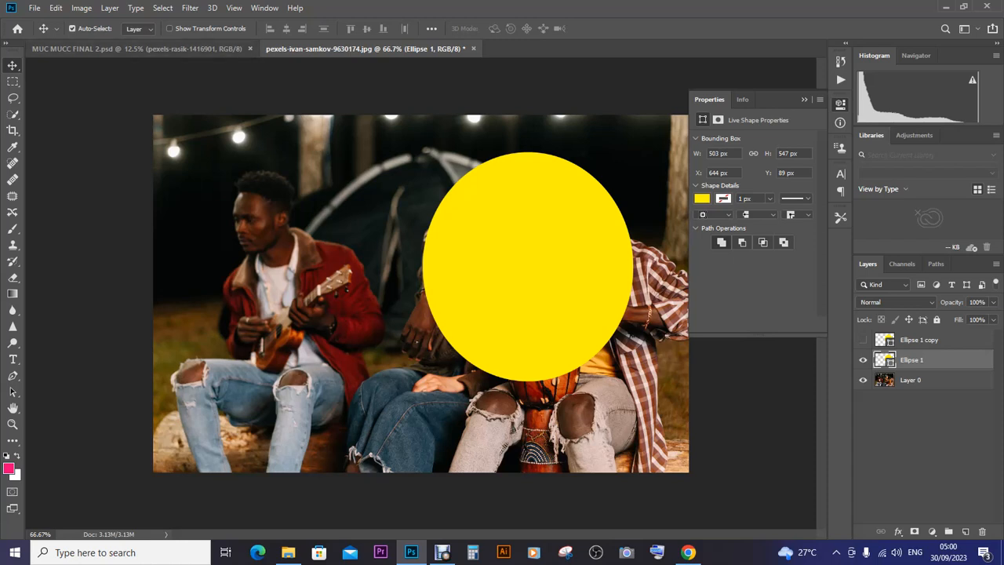
{"action": "key", "text": "u"}
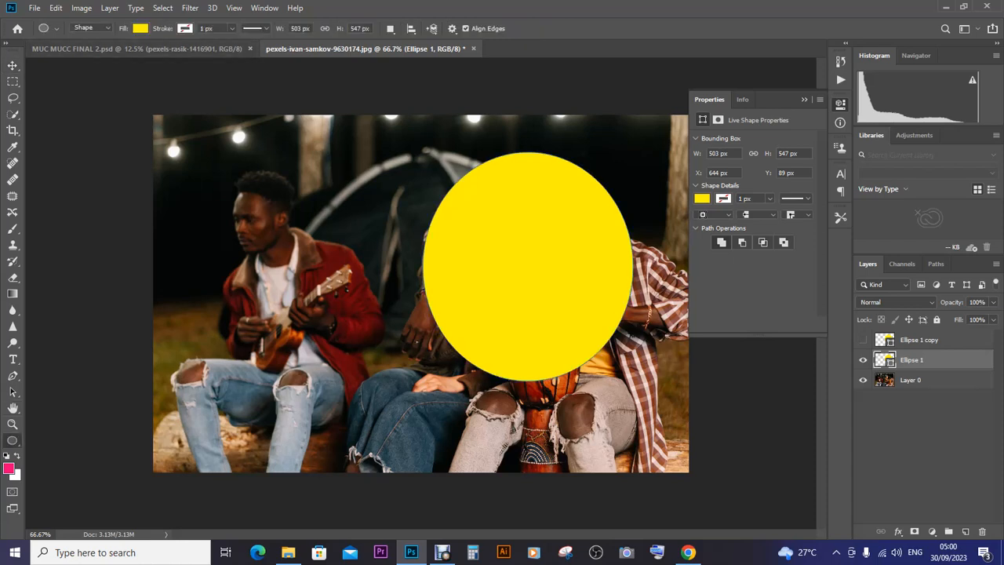
{"action": "left_click", "coordinate": [140, 28]}
{"action": "left_click", "coordinate": [86, 51]}
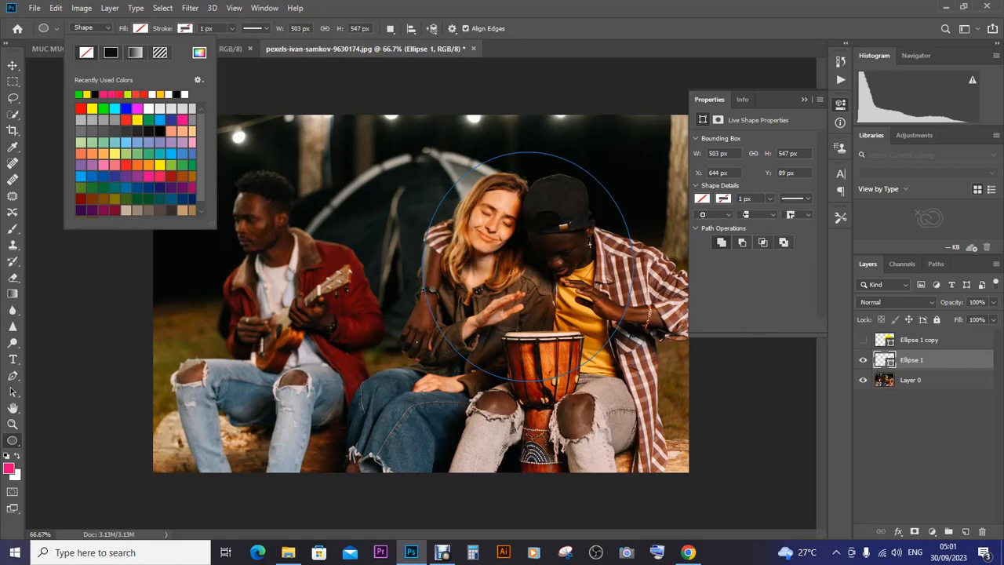
Convert the unfilled ellipse's path into a selection and invert it.
{"action": "right_click", "coordinate": [621, 219]}
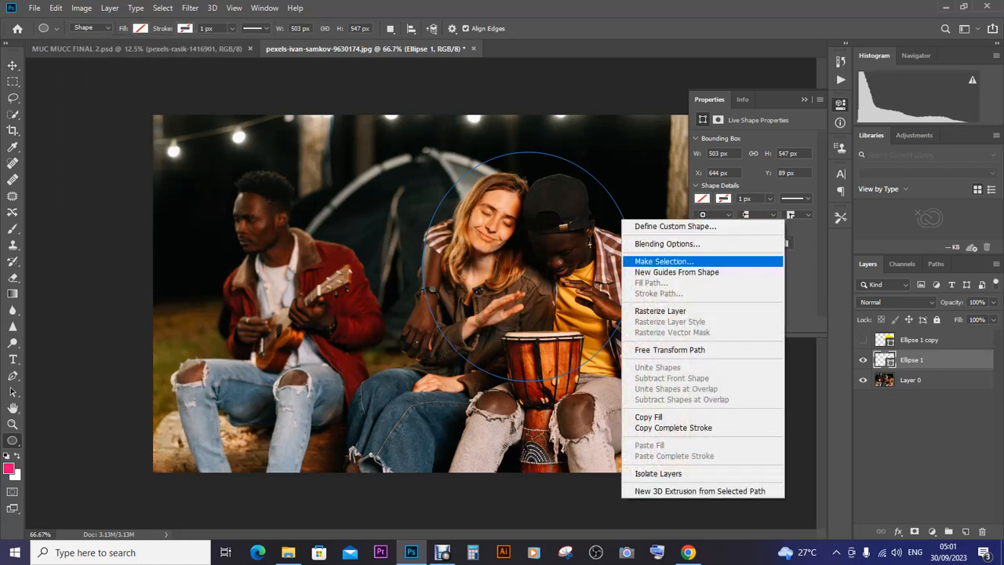
{"action": "left_click", "coordinate": [670, 260]}
{"action": "left_click", "coordinate": [565, 140]}
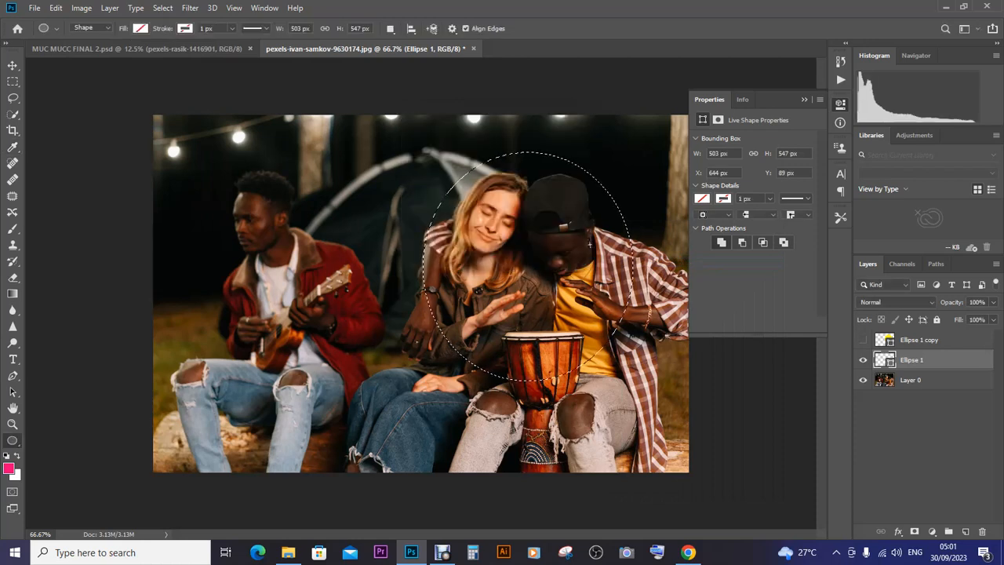
{"action": "key", "text": "ctrl+shift+i"}
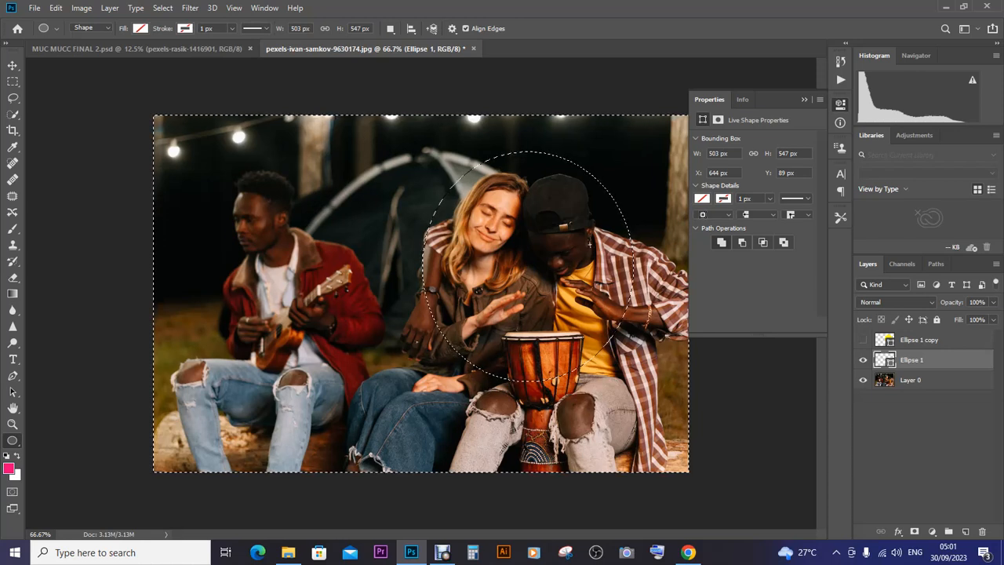
Clear everything outside the ellipse on Layer 0, and deselect.
{"action": "left_click", "coordinate": [910, 379]}
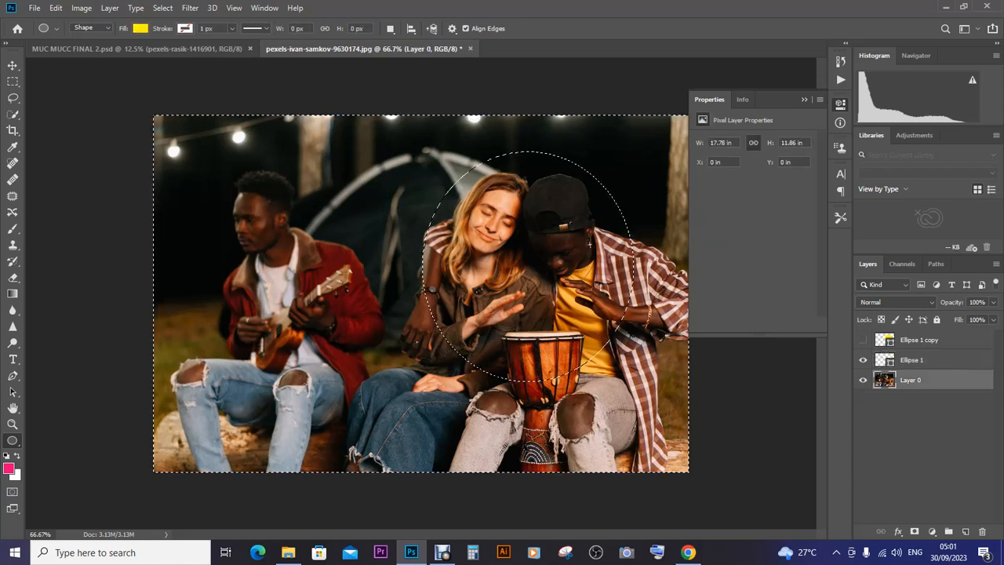
{"action": "left_click", "coordinate": [56, 8]}
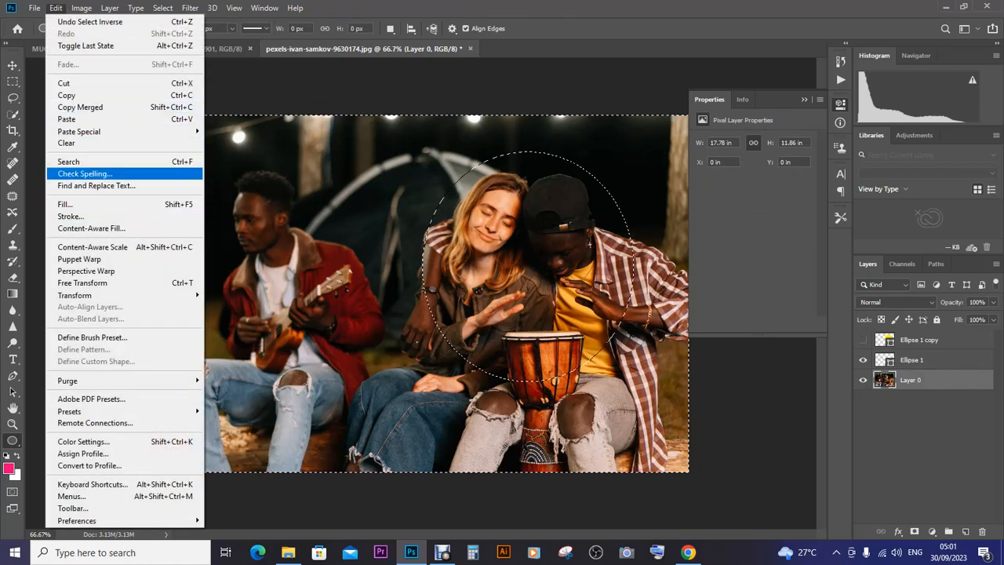
{"action": "left_click", "coordinate": [66, 143]}
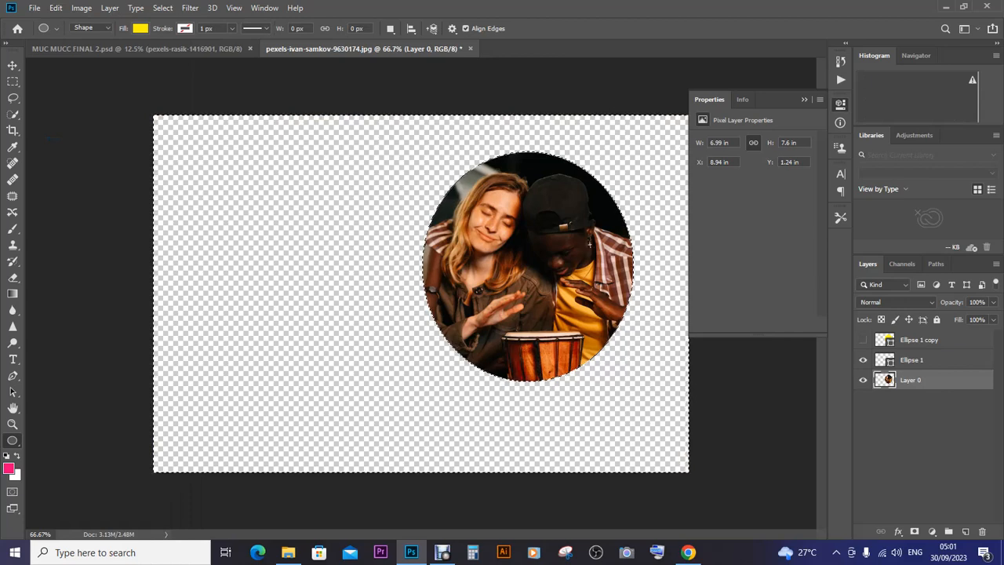
{"action": "key", "text": "ctrl+d"}
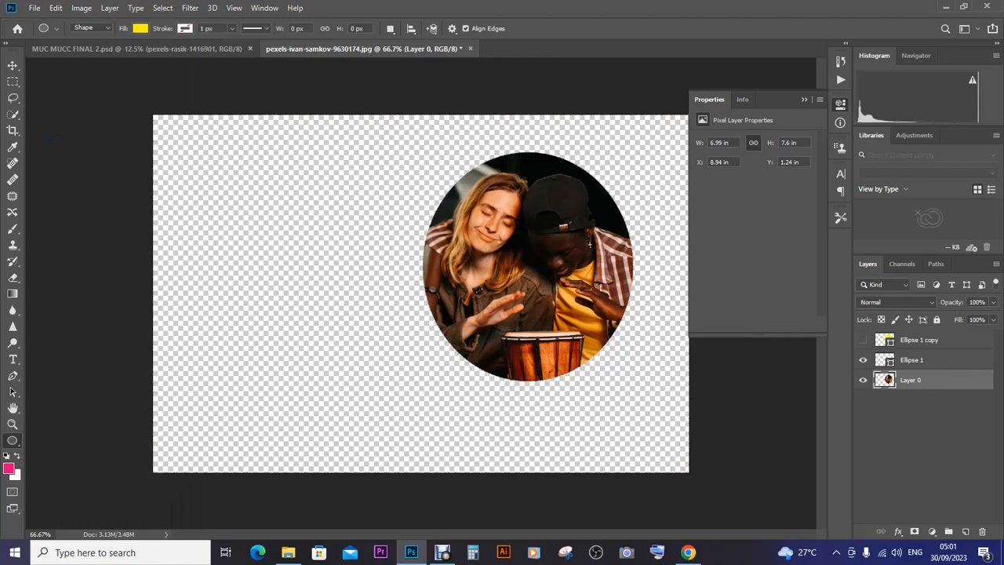
Move the Ellipse 1 copy layer beneath Layer 0 and make it visible.
{"action": "key", "text": "ctrl+minus"}
{"action": "key", "text": "ctrl+minus"}
{"action": "key", "text": "ctrl+plus"}
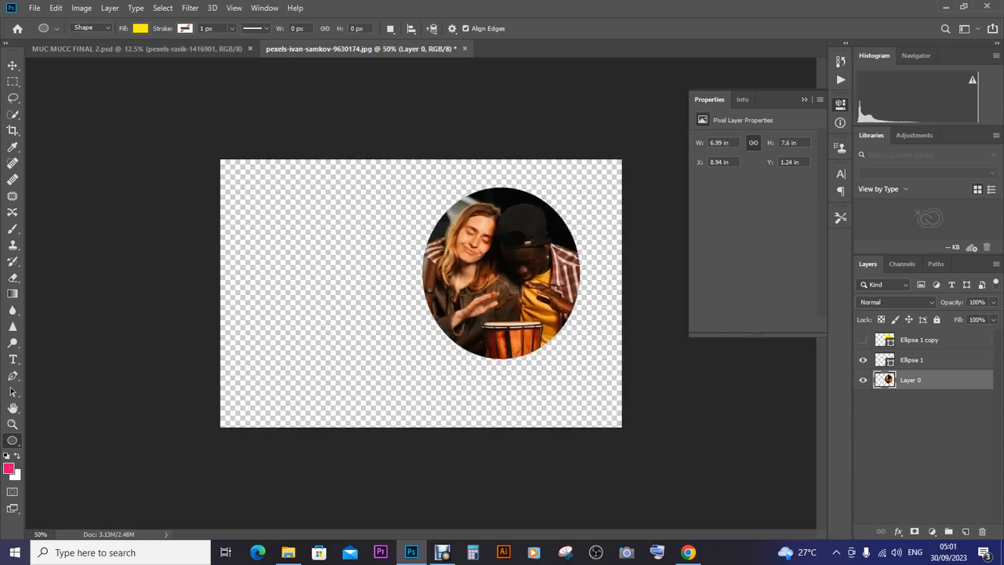
{"action": "left_click_drag", "start_coordinate": [918, 340], "coordinate": [918, 394]}
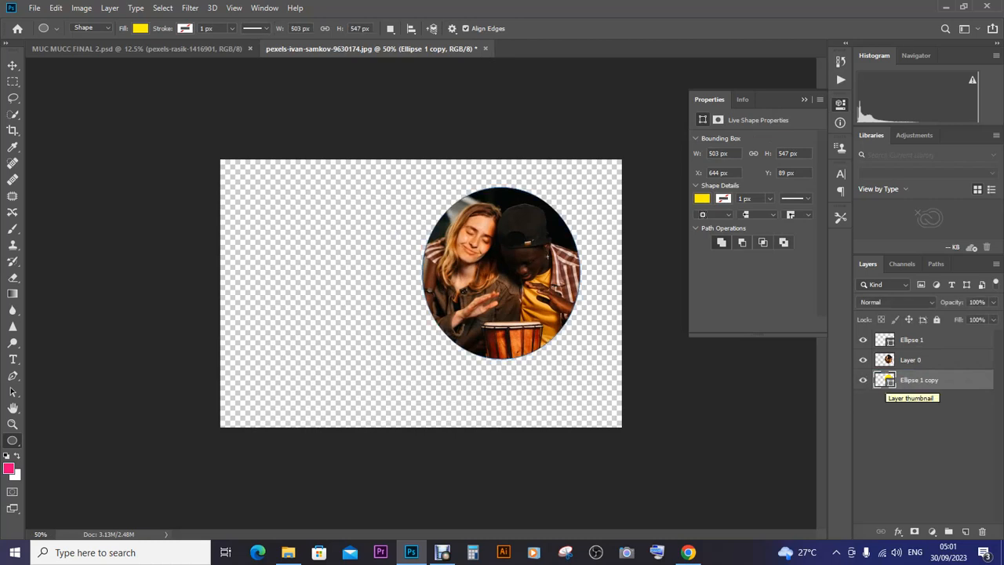
Scale the yellow ellipse copy up from its centre to about 103% (519 × 565 px) so it frames the cropped photo.
{"action": "key", "text": "ctrl+t"}
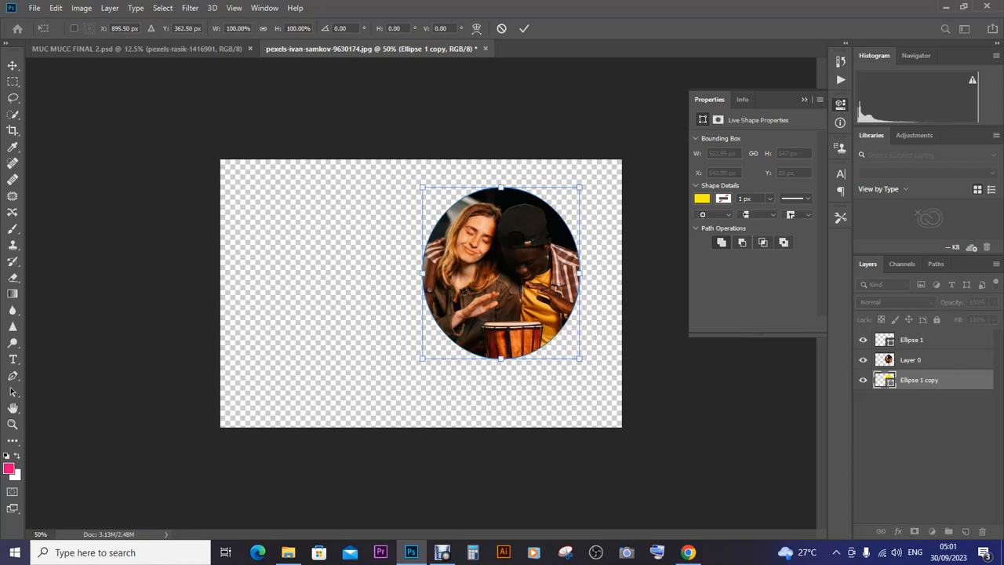
{"action": "left_click_drag", "start_coordinate": [579, 187], "coordinate": [582, 185]}
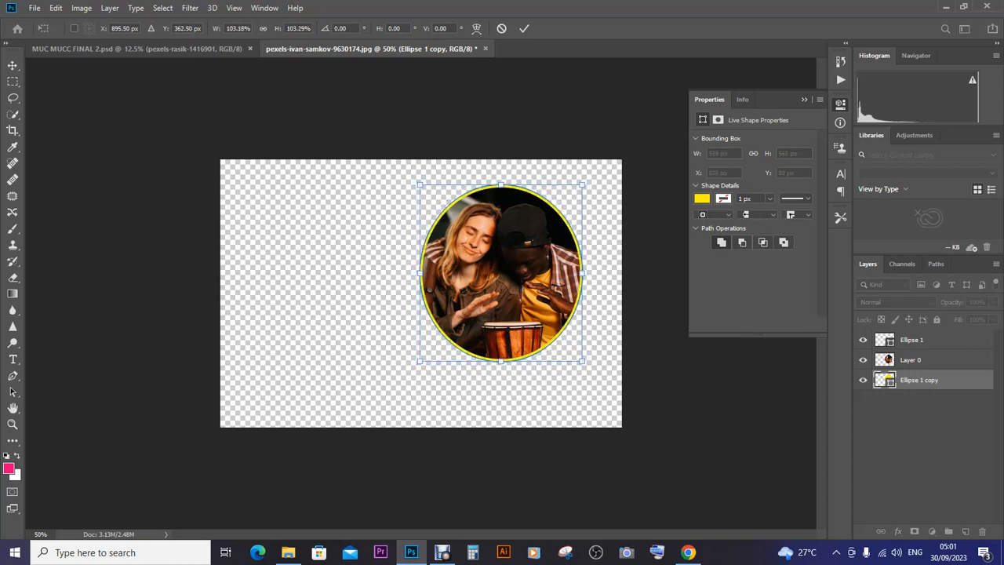
{"action": "key", "text": "u"}
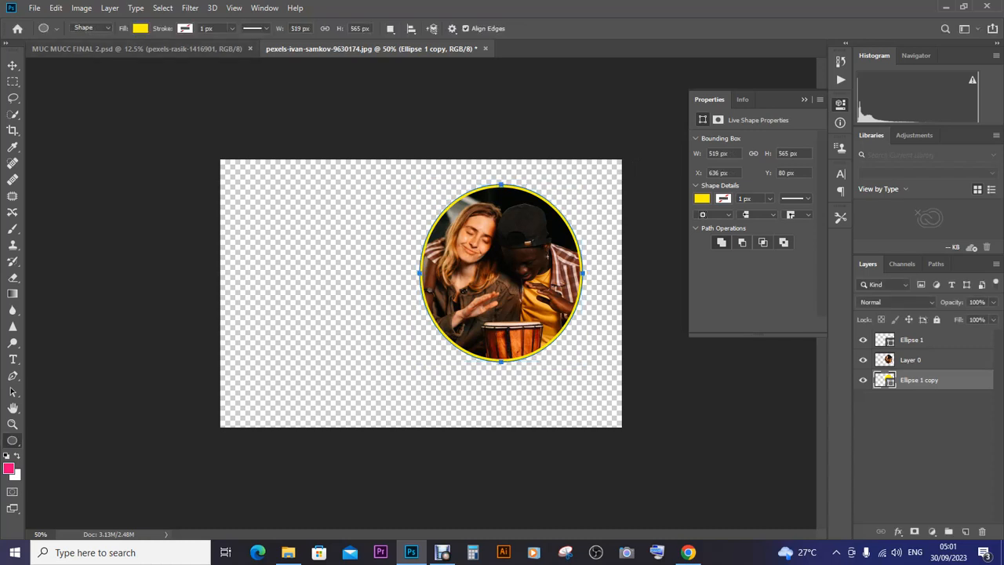
Set the yellow ellipse copy's stroke to no colour with a width of 0 px.
{"action": "left_click", "coordinate": [140, 29]}
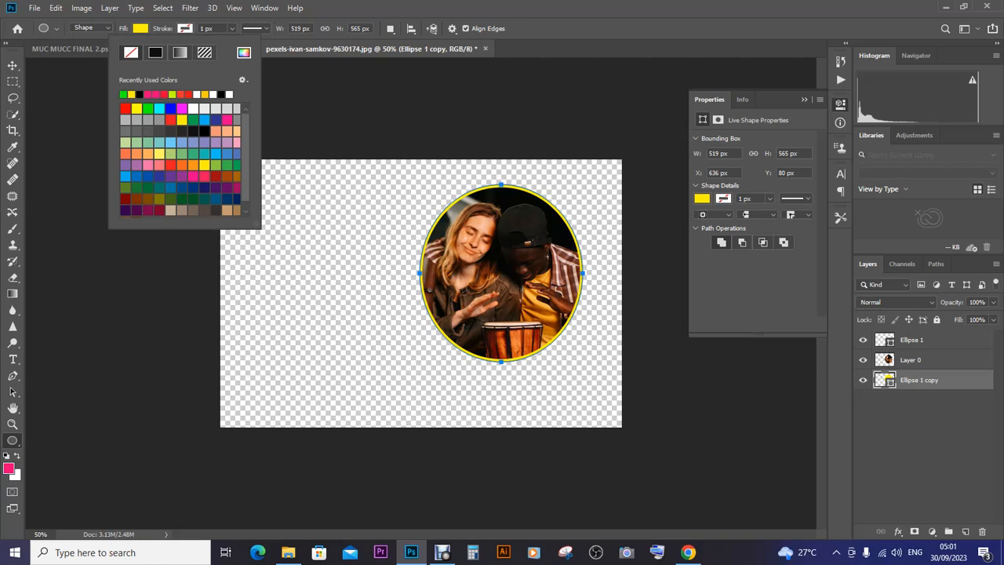
{"action": "left_click", "coordinate": [202, 28]}
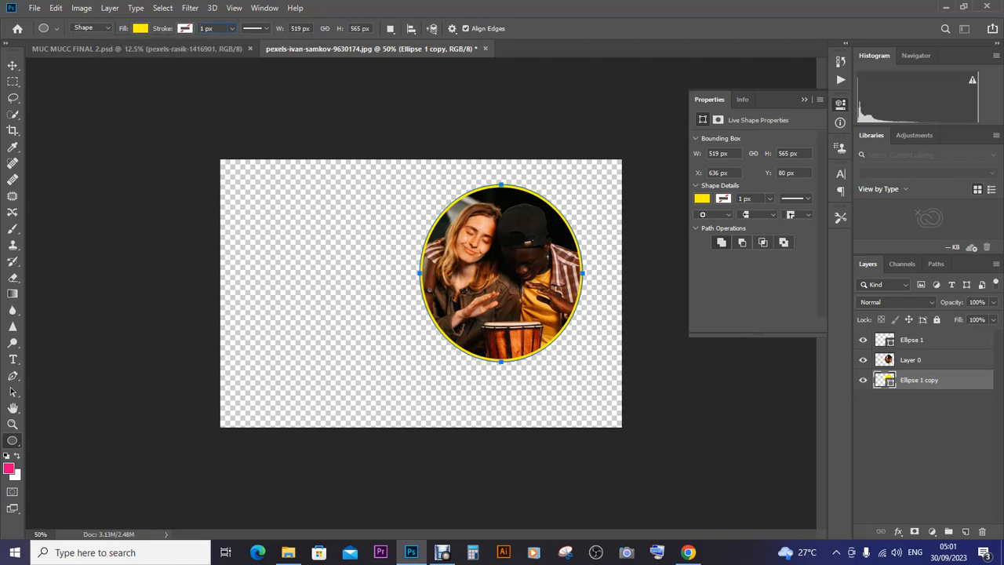
{"action": "left_click", "coordinate": [231, 28]}
{"action": "left_click_drag", "start_coordinate": [232, 43], "coordinate": [222, 43]}
{"action": "left_click", "coordinate": [185, 28]}
{"action": "left_click", "coordinate": [131, 53]}
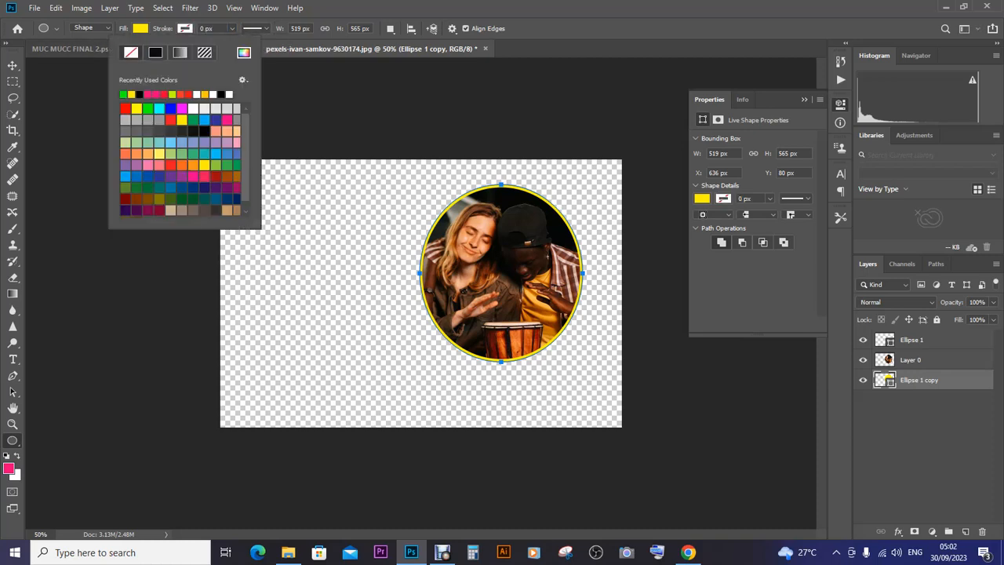
{"action": "left_click", "coordinate": [185, 28]}
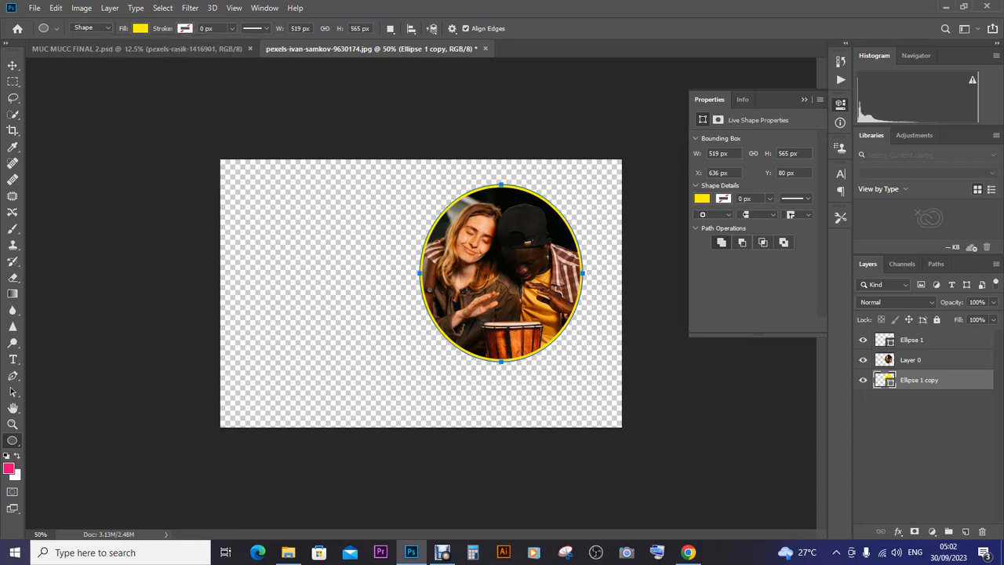
Delete the unfilled Ellipse 1 layer above the cropped photo.
{"action": "key", "text": "v"}
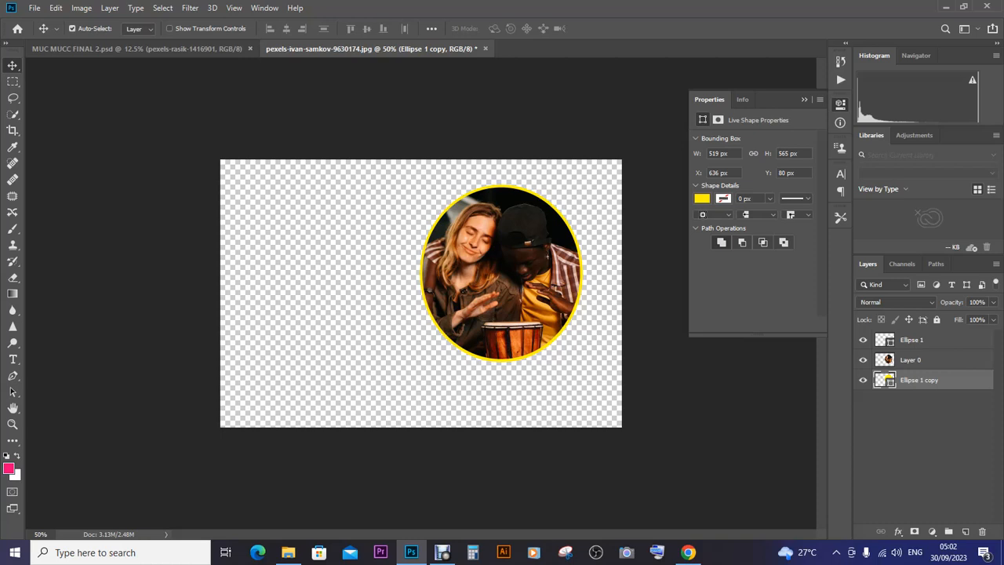
{"action": "left_click", "coordinate": [911, 339]}
{"action": "key", "text": "Delete"}
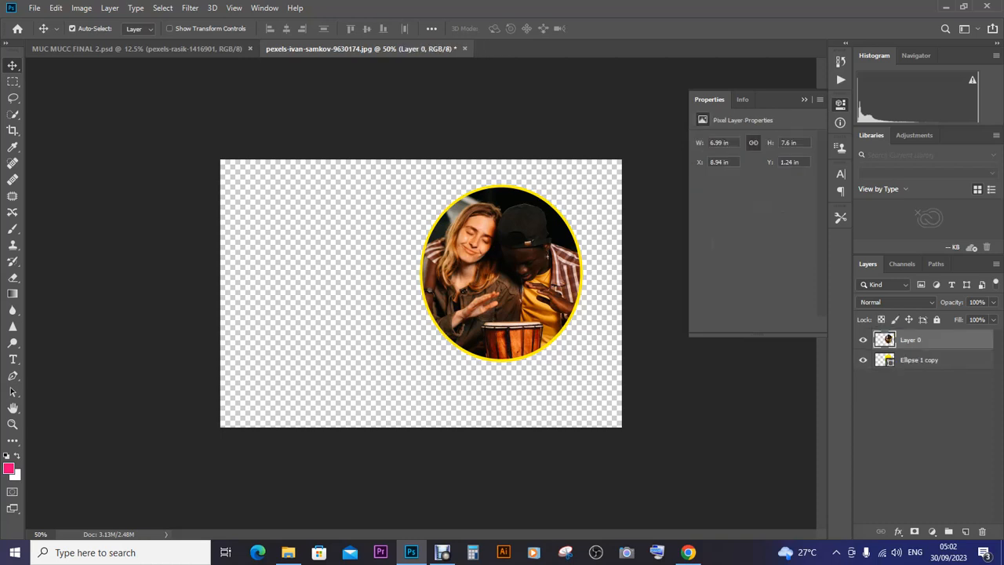
Move Layer 0 and Ellipse 1 copy together into MUC MUCC FINAL 2.psd and scale the ellipse to about 1310 × 1235 px beside the fee text.
{"action": "left_click", "coordinate": [919, 359], "text": "shift"}
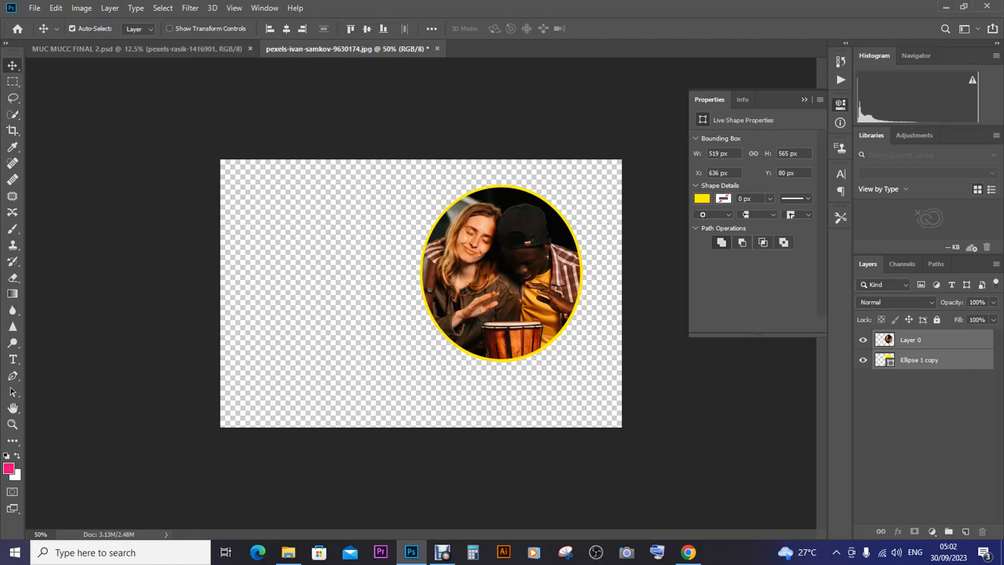
{"action": "left_click_drag", "start_coordinate": [508, 260], "coordinate": [515, 397]}
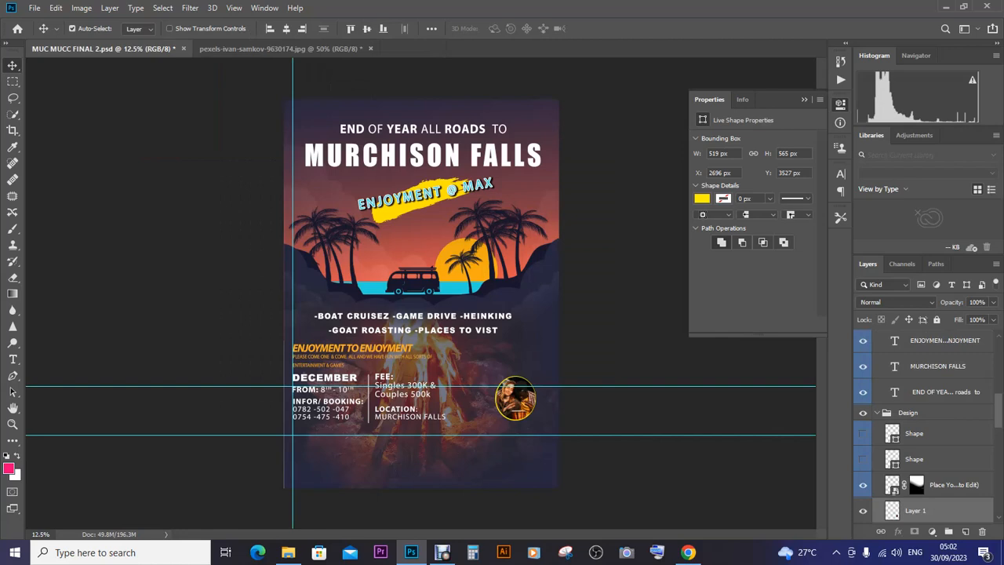
{"action": "key", "text": "ctrl+t"}
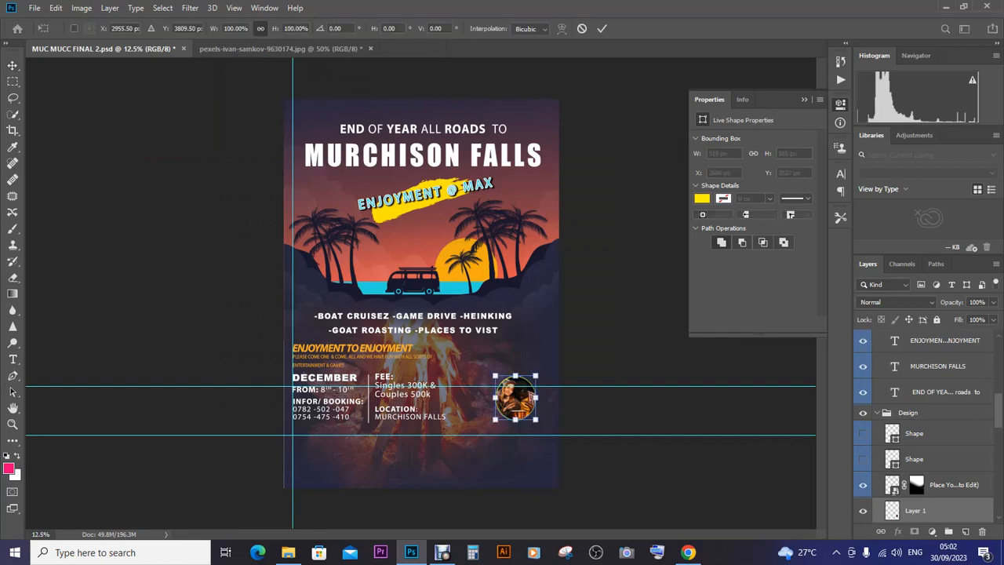
{"action": "left_click_drag", "start_coordinate": [537, 375], "coordinate": [598, 322]}
{"action": "left_click_drag", "start_coordinate": [555, 329], "coordinate": [510, 343]}
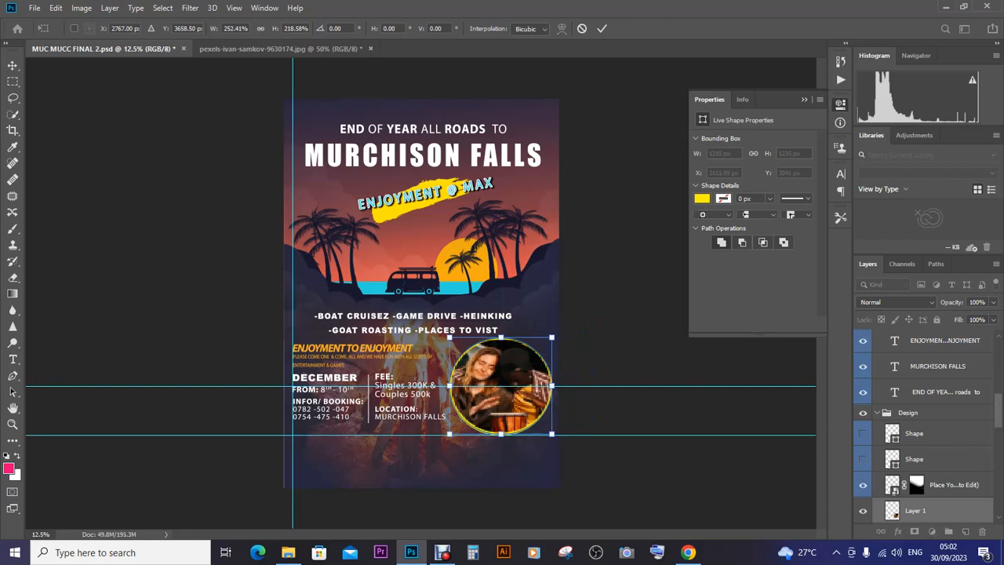
{"action": "key", "text": "Return"}
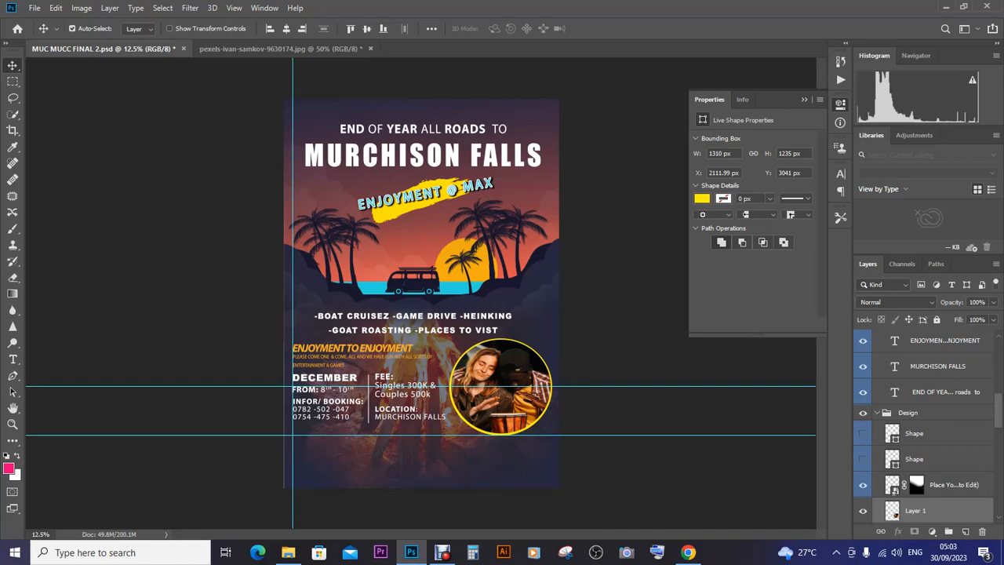
Try to save the poster under its existing name, MUC MUCC FINAL 2.psd.
{"action": "key", "text": "ctrl"}
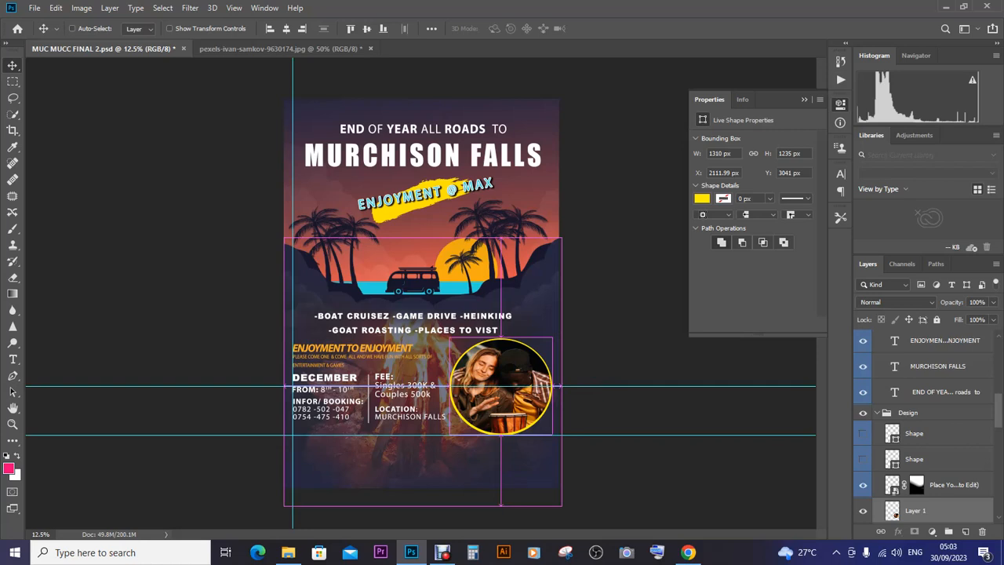
{"action": "key", "text": "ctrl+s"}
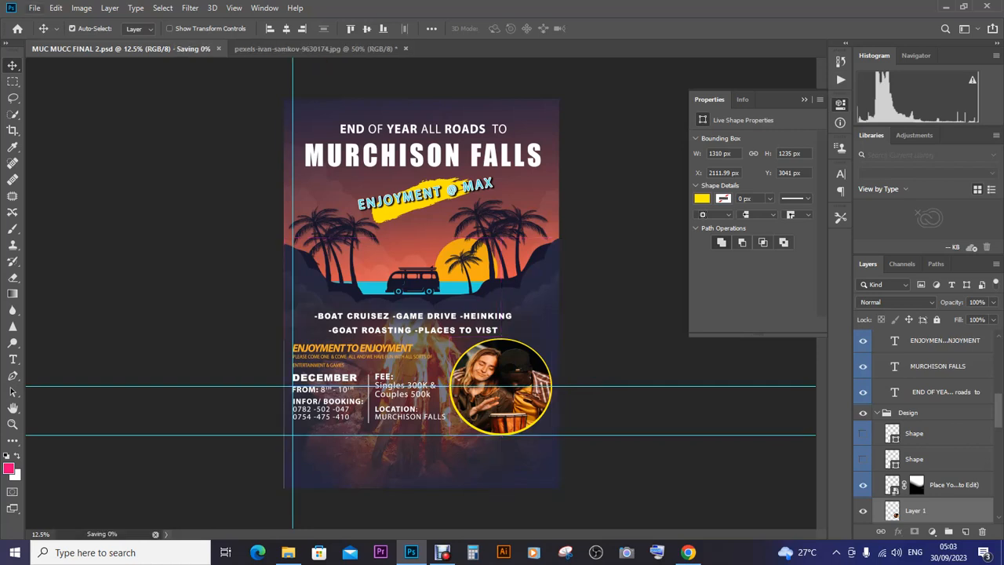
{"action": "left_click", "coordinate": [314, 49]}
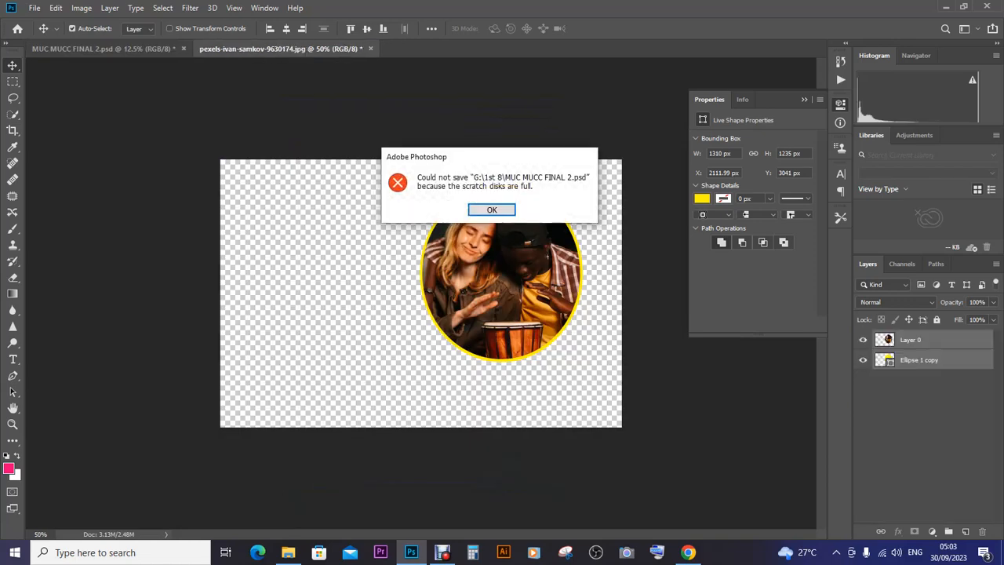
{"action": "left_click", "coordinate": [492, 210]}
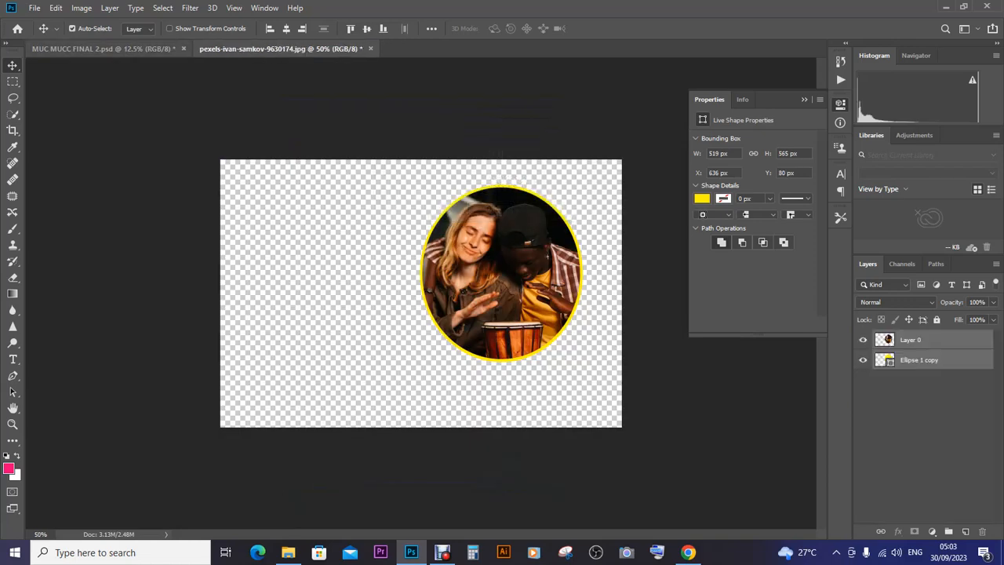
Try to save the poster as a new PSD named MUC MUCC FINAL 3 in the 1st 8 folder with Maximize Compatibility.
{"action": "left_click", "coordinate": [101, 48]}
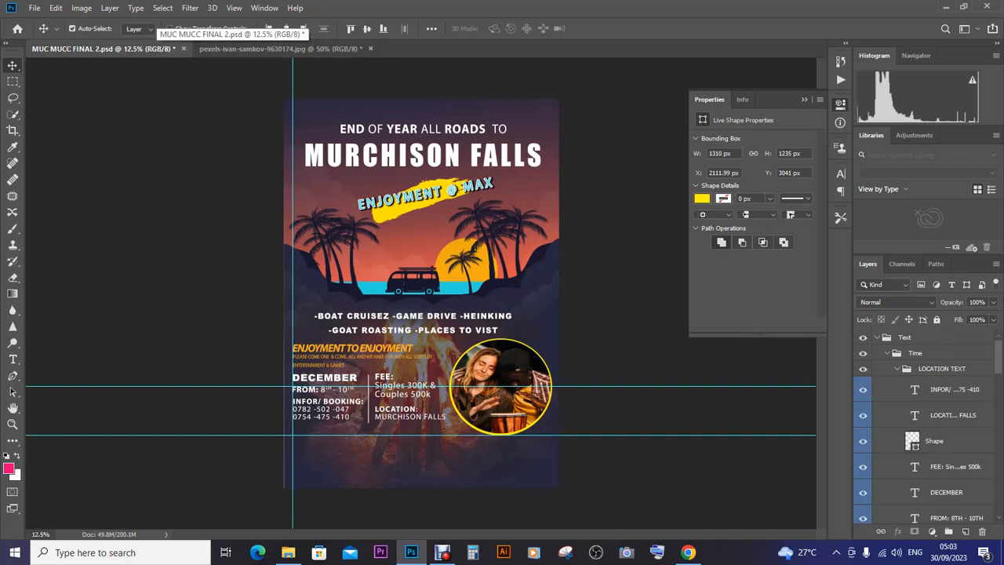
{"action": "left_click", "coordinate": [35, 8]}
{"action": "left_click", "coordinate": [52, 147]}
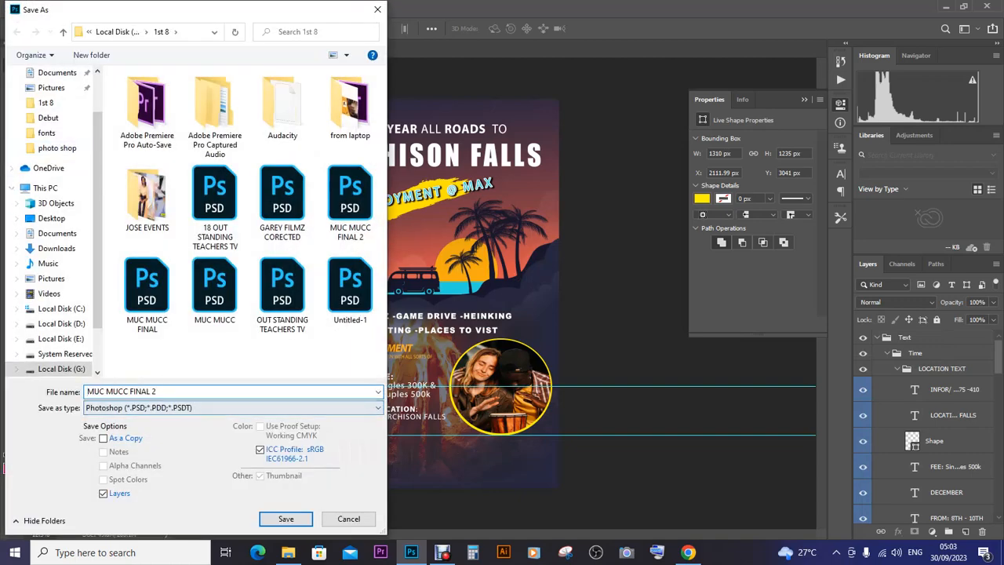
{"action": "left_click_drag", "start_coordinate": [158, 391], "coordinate": [152, 391]}
{"action": "type", "text": "3"}
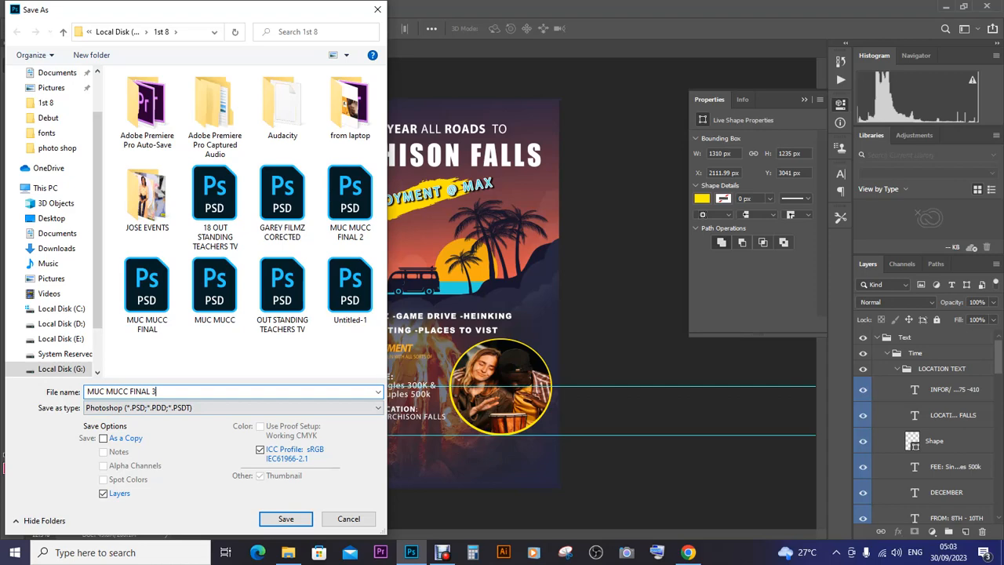
{"action": "left_click", "coordinate": [285, 518]}
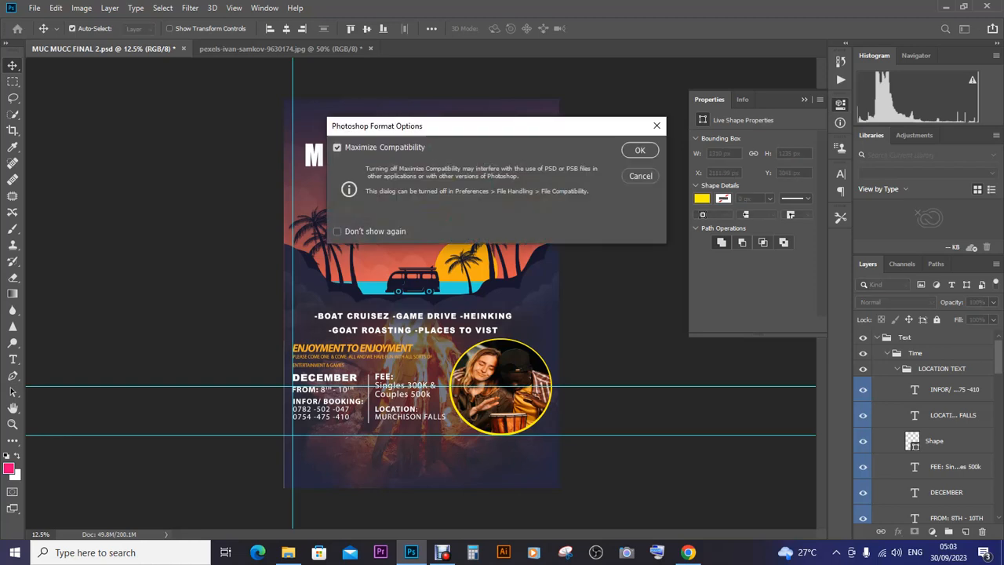
{"action": "left_click", "coordinate": [640, 149]}
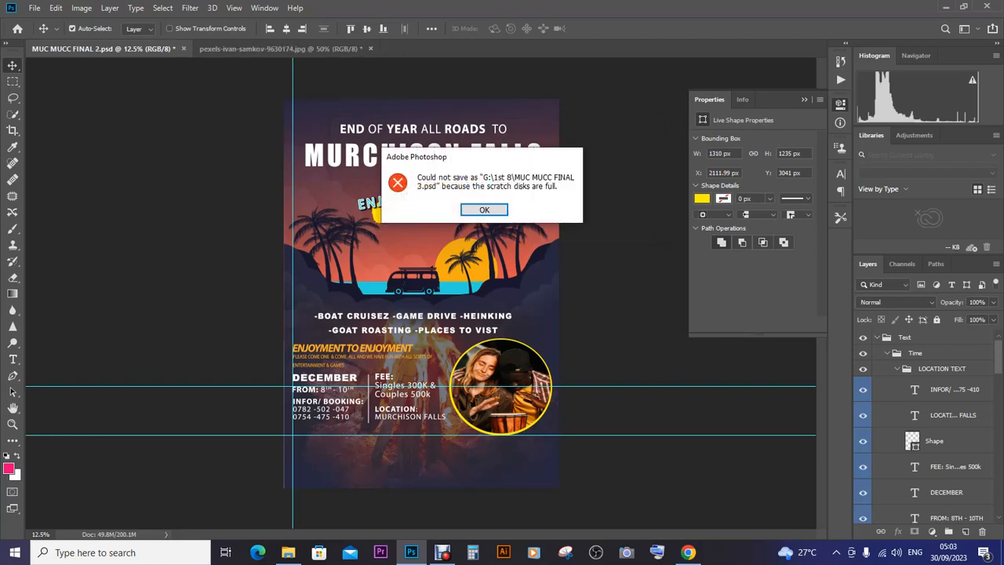
{"action": "key", "text": "Return"}
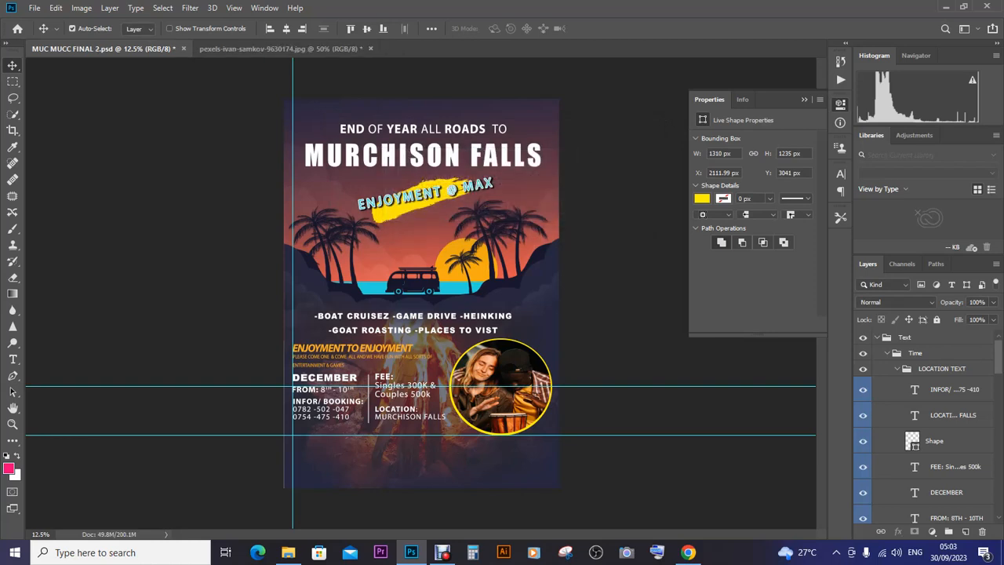
Save the poster as the PSD file MUC MUCC FINAL 2 on Local Disk (H:) with Maximize Compatibility on.
{"action": "mouse_move", "coordinate": [287, 552]}
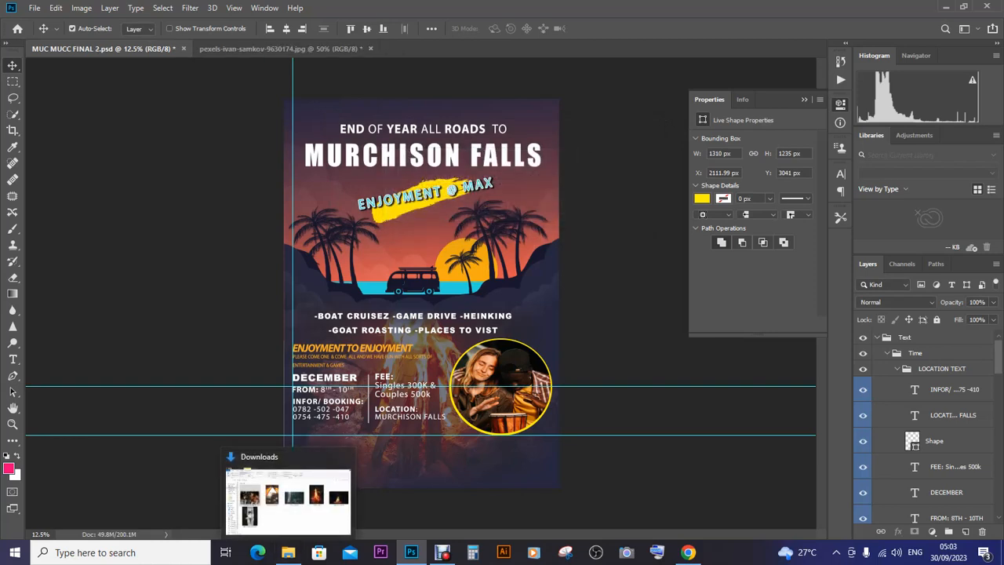
{"action": "left_click", "coordinate": [34, 8]}
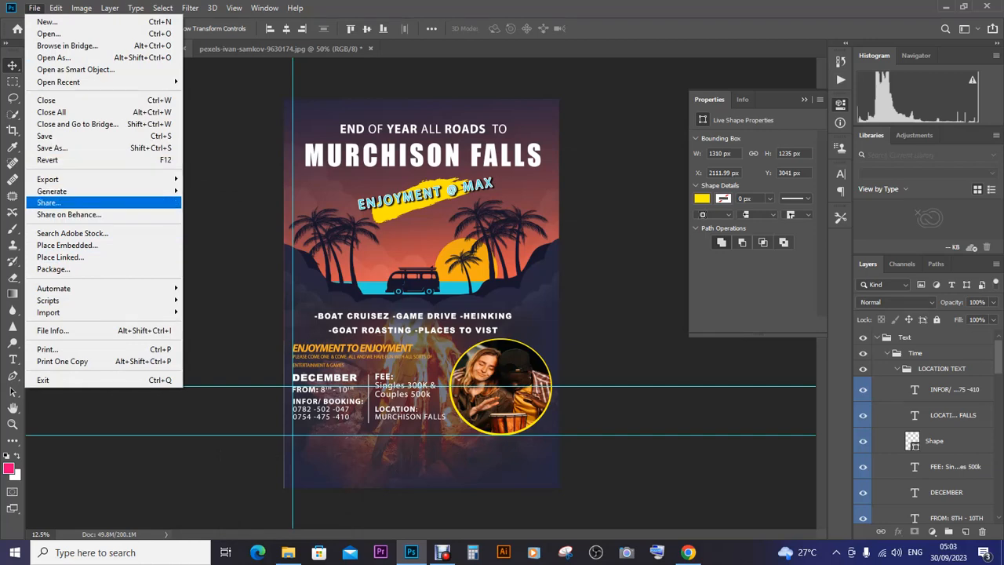
{"action": "left_click", "coordinate": [51, 147]}
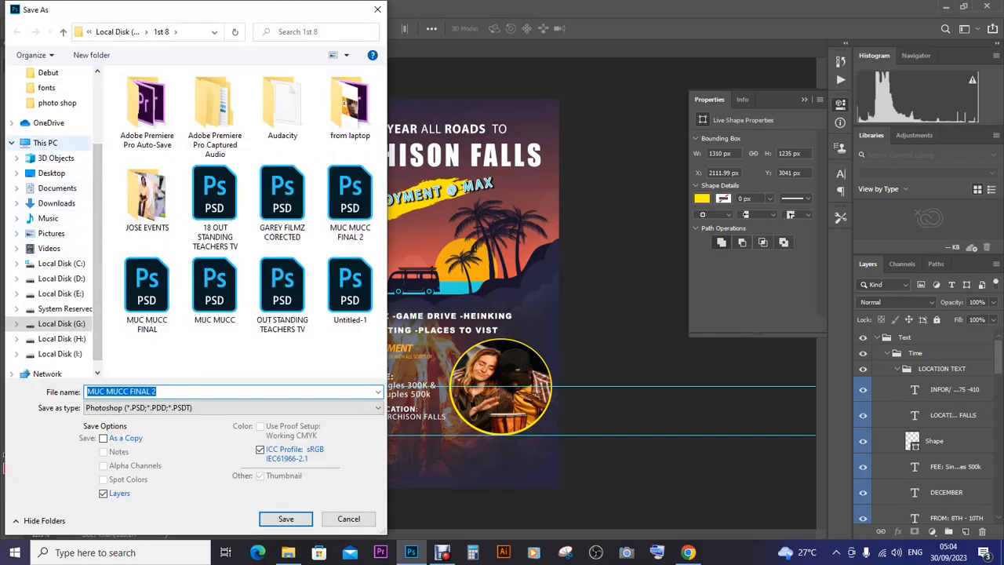
{"action": "left_click", "coordinate": [45, 142]}
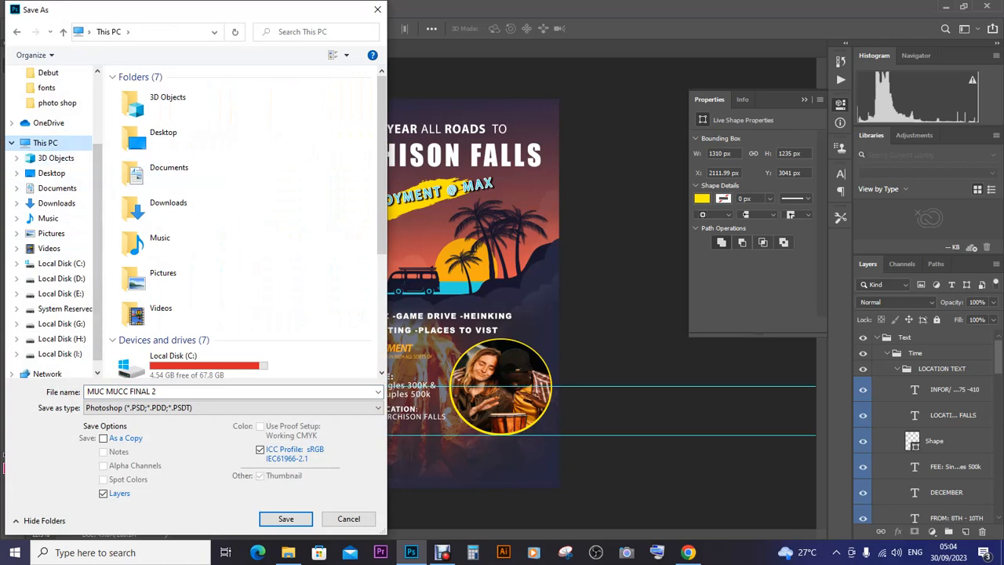
{"action": "scroll", "coordinate": [243, 227], "scroll_direction": "down", "scroll_amount": 3}
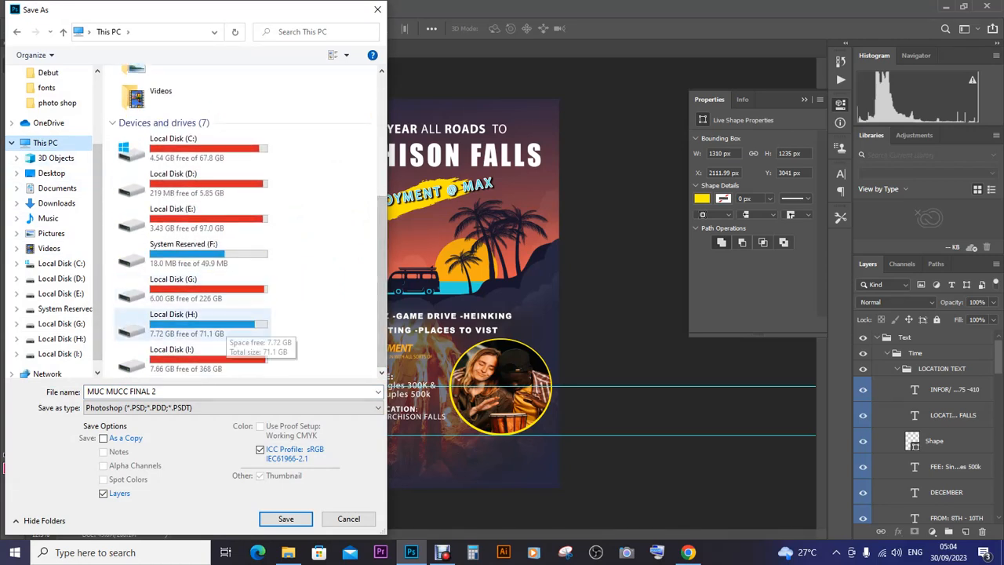
{"action": "double_click", "coordinate": [221, 328]}
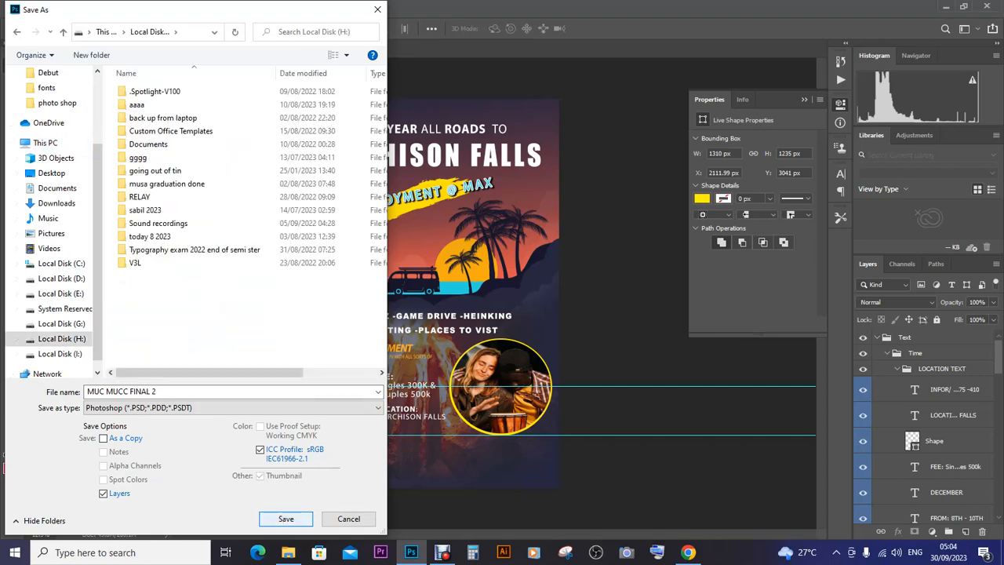
{"action": "left_click", "coordinate": [285, 518]}
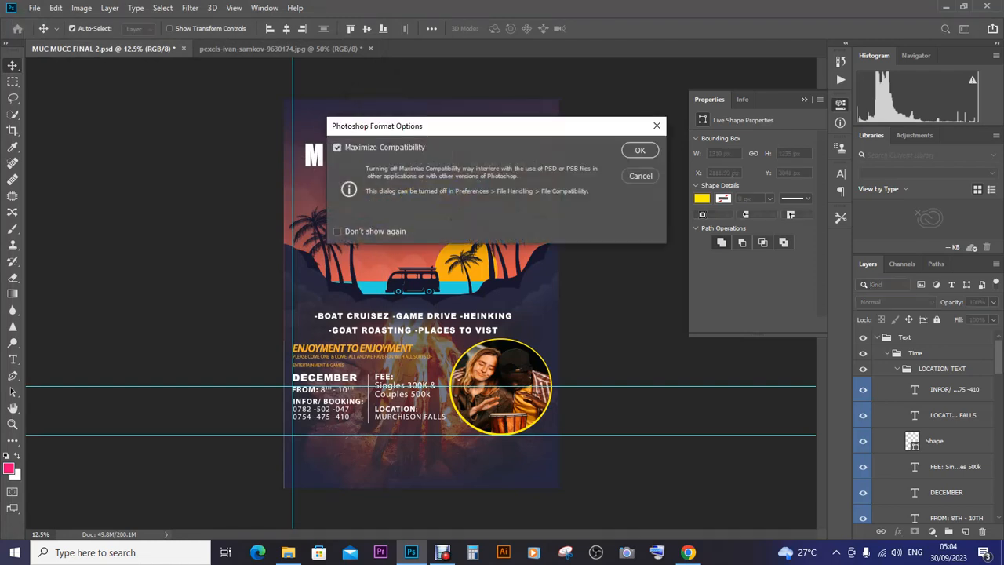
{"action": "key", "text": "Return"}
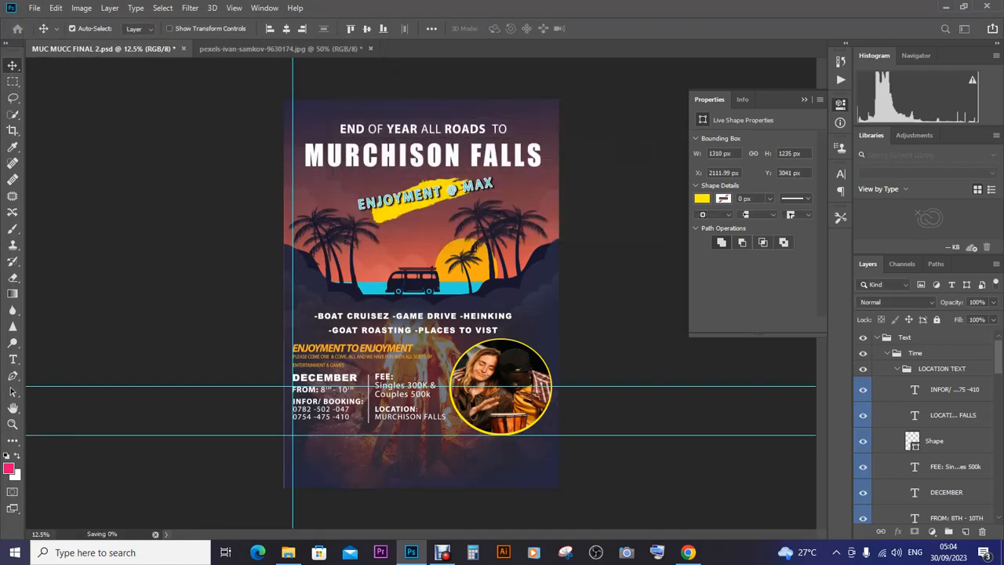